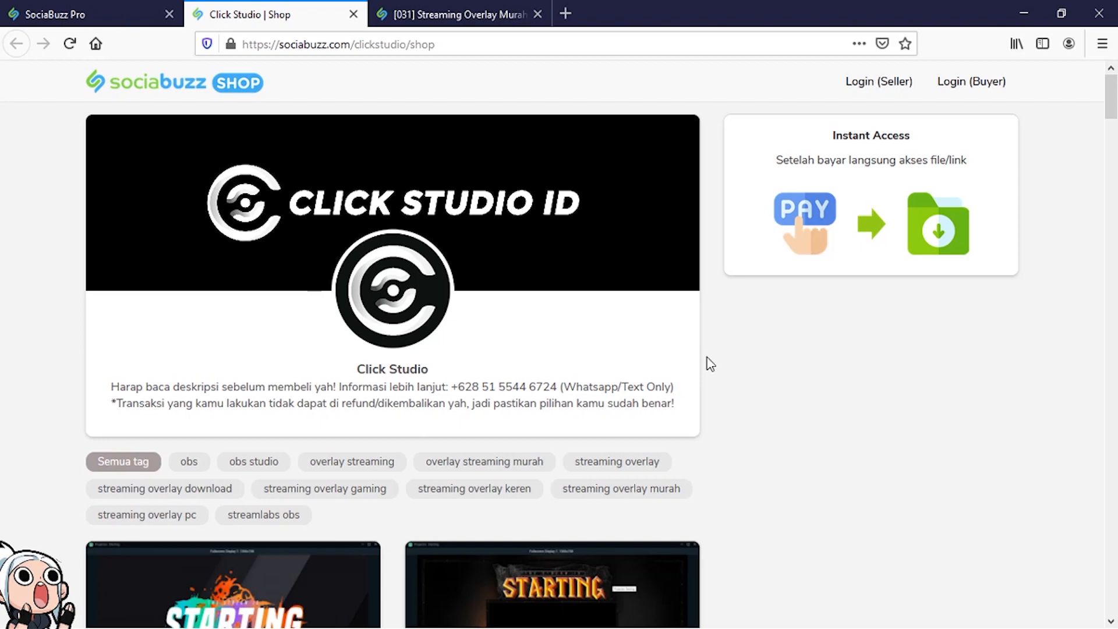
Browse the Click Studio shop listings to examine the available streaming overlays and their prices.
scroll(709, 363, down, 4)
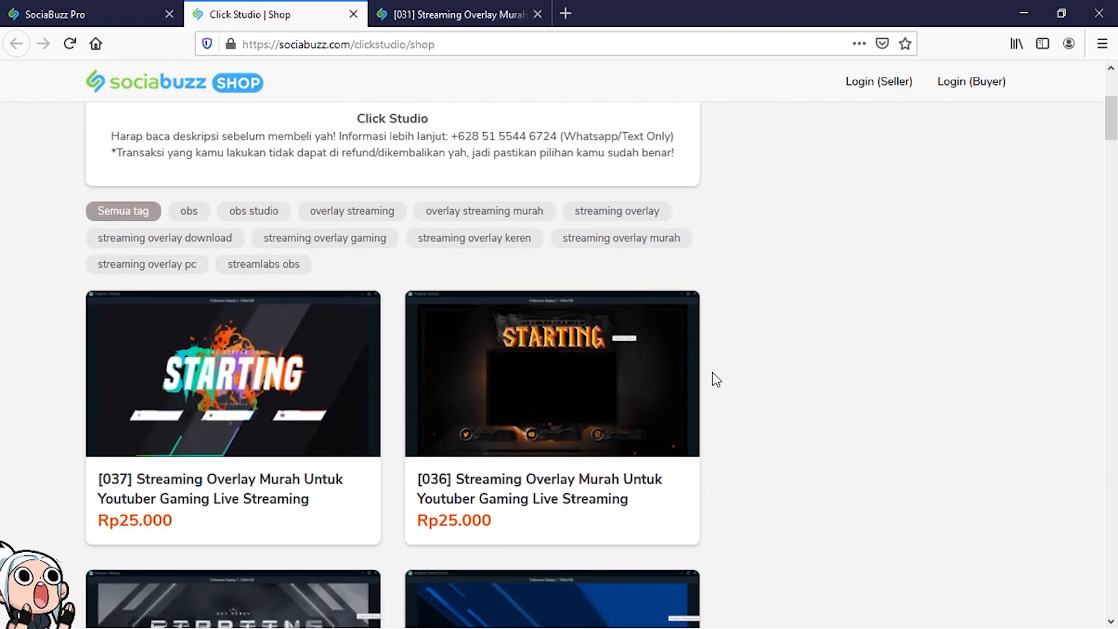
scroll(716, 379, down, 11)
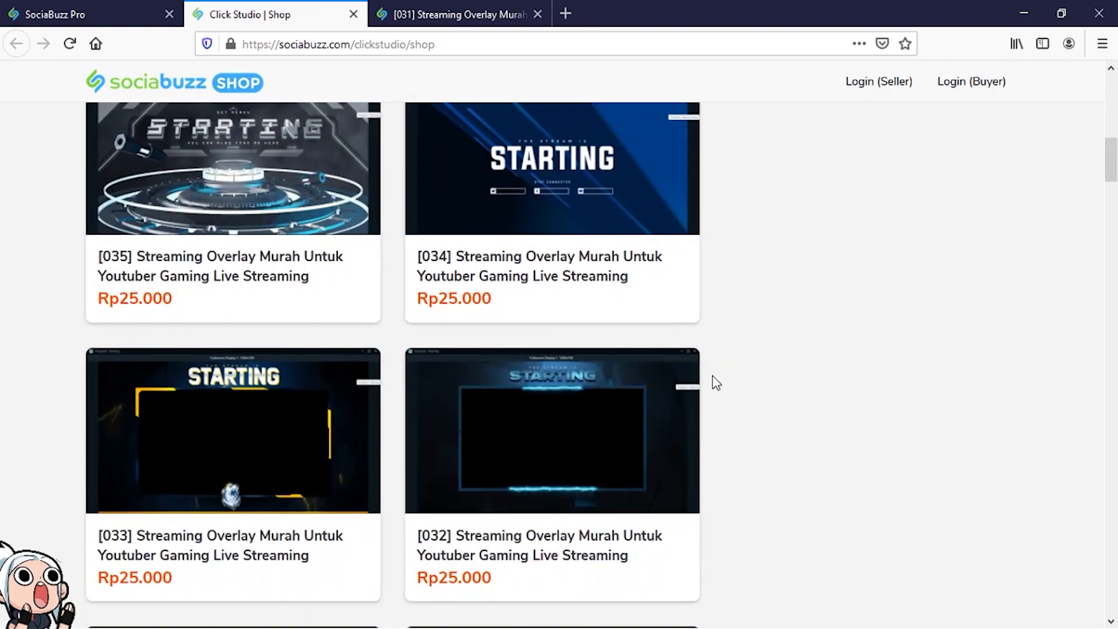
scroll(716, 390, down, 8)
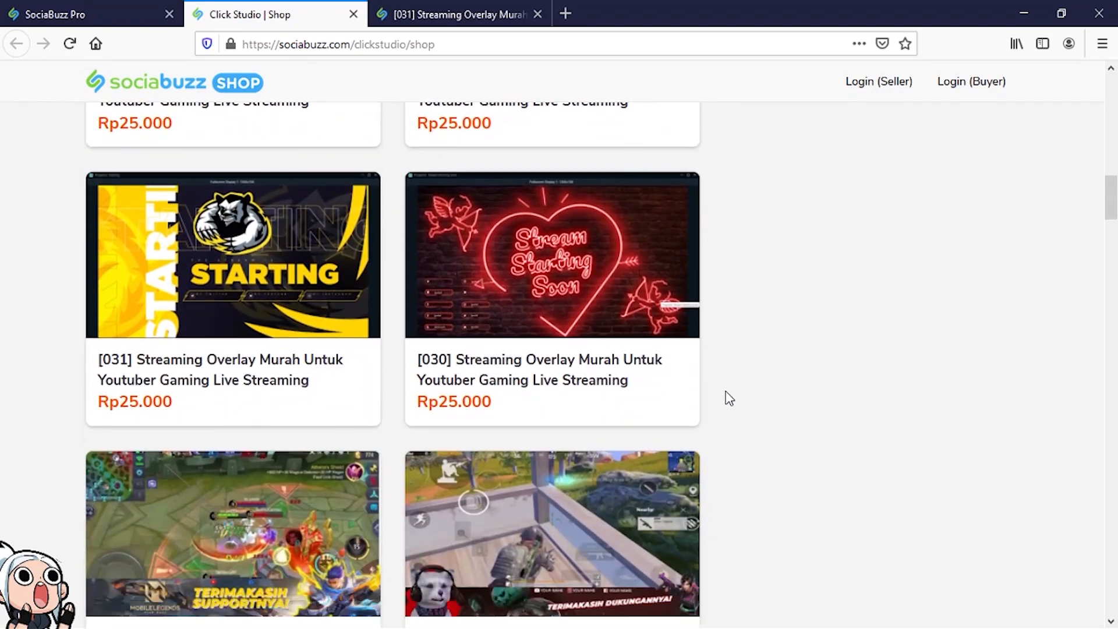
scroll(728, 398, down, 11)
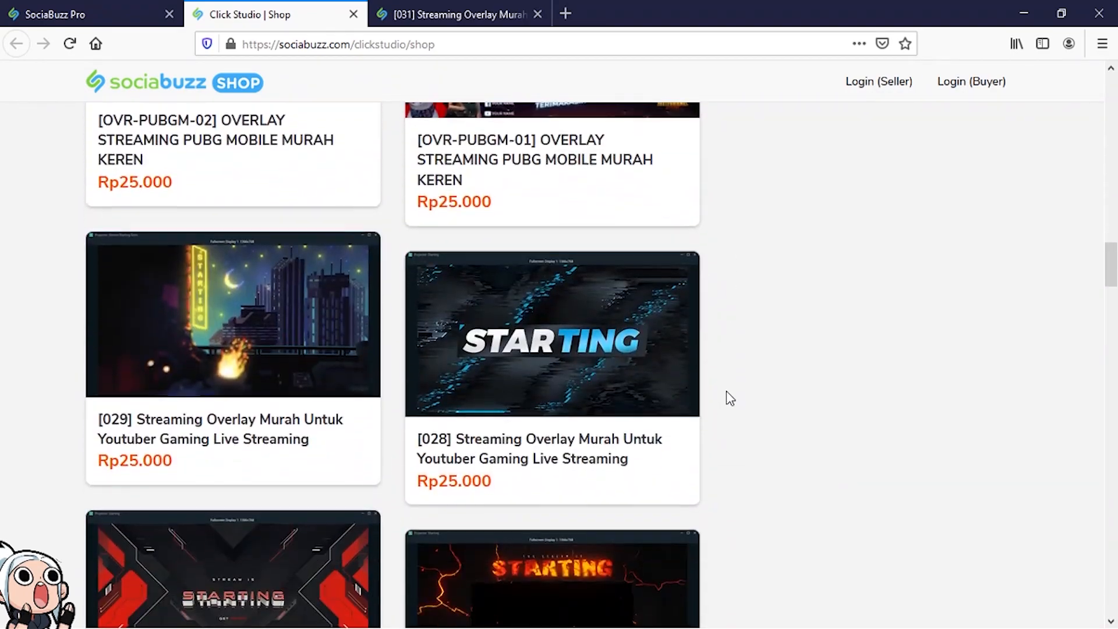
scroll(730, 398, down, 7)
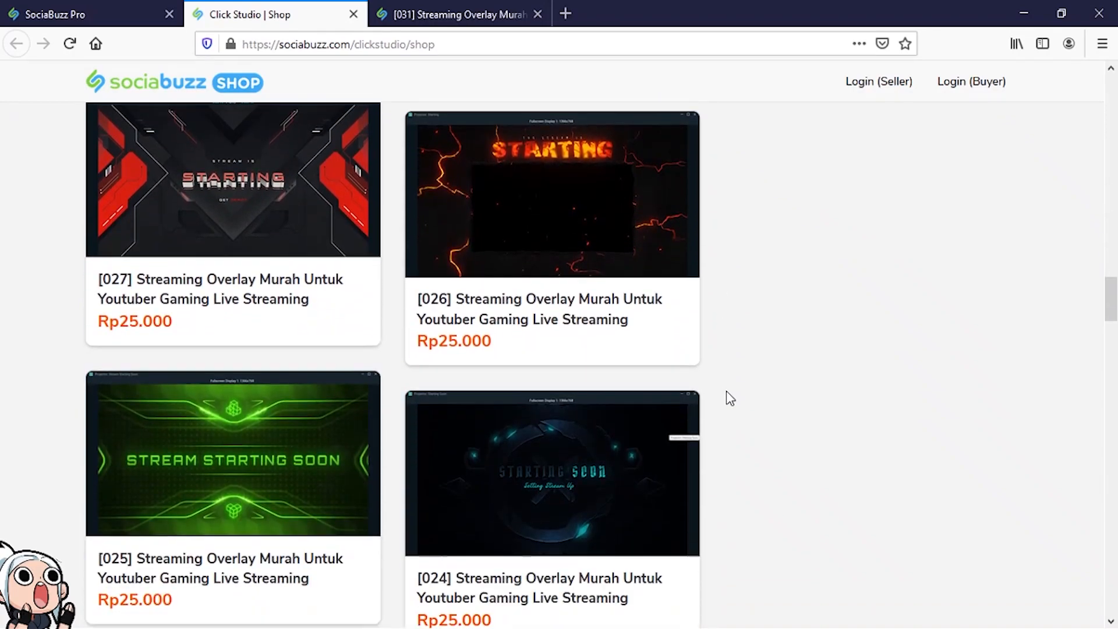
scroll(734, 402, up, 12)
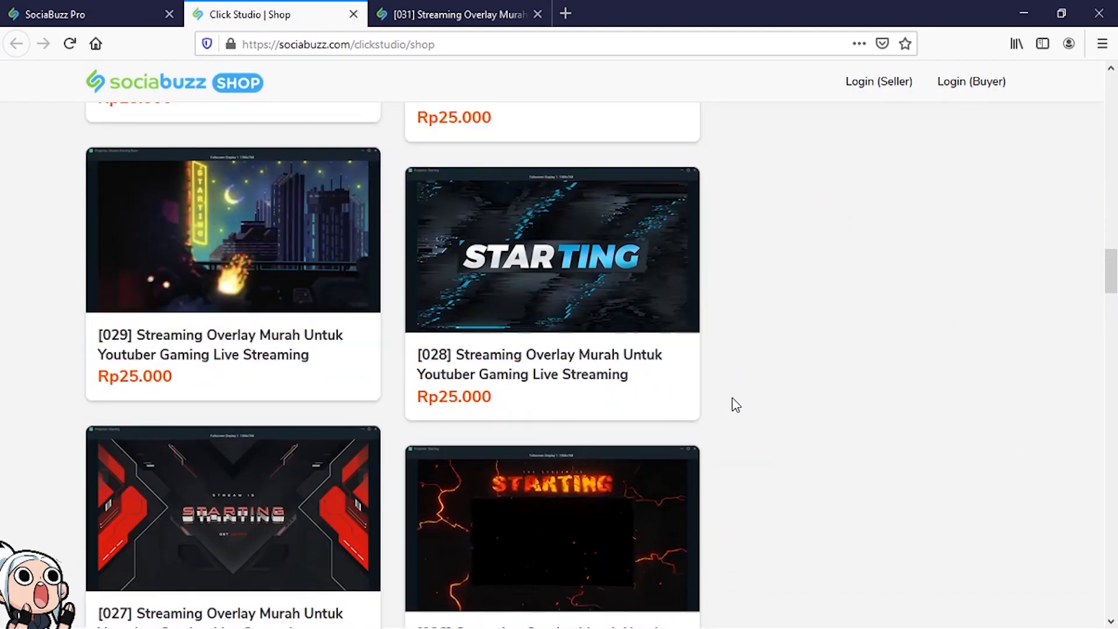
scroll(735, 406, up, 14)
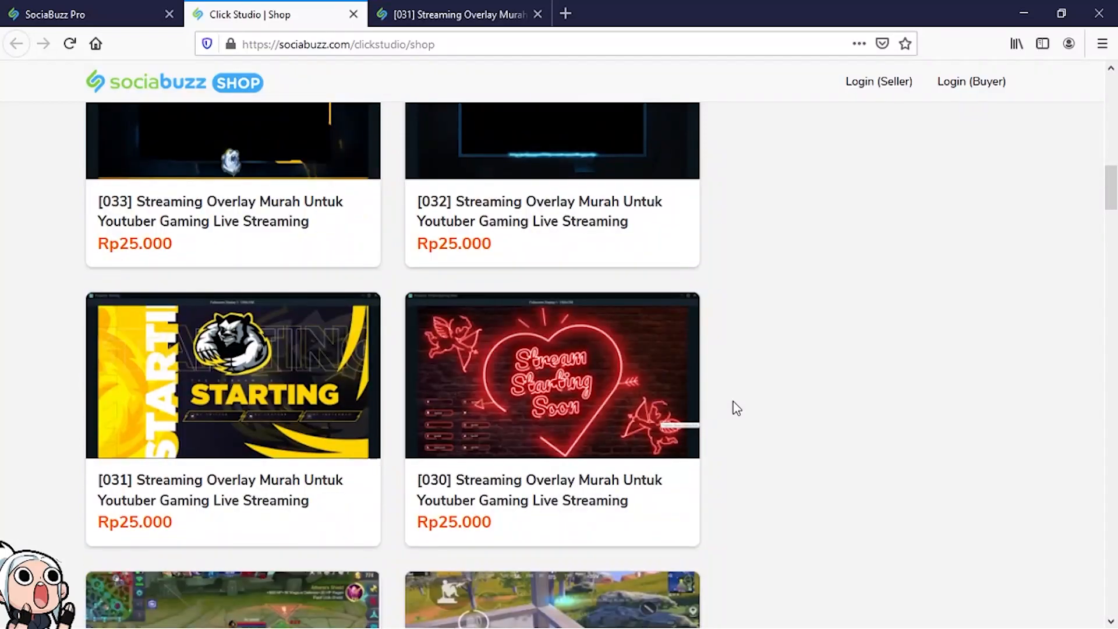
scroll(738, 409, up, 4)
scroll(737, 410, up, 8)
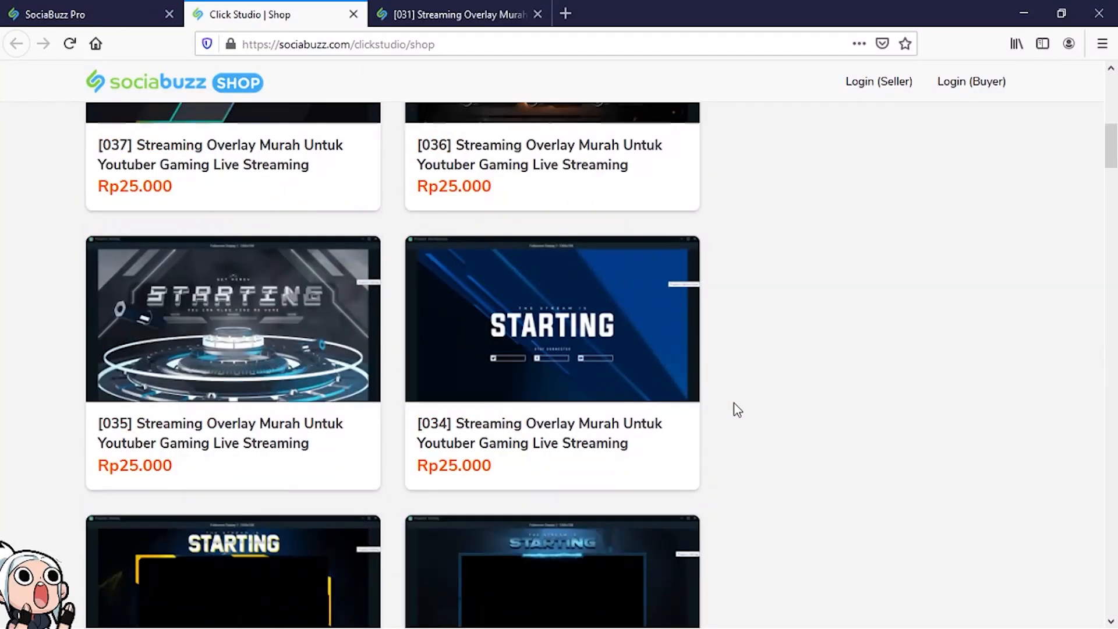
scroll(734, 407, down, 8)
scroll(742, 411, down, 7)
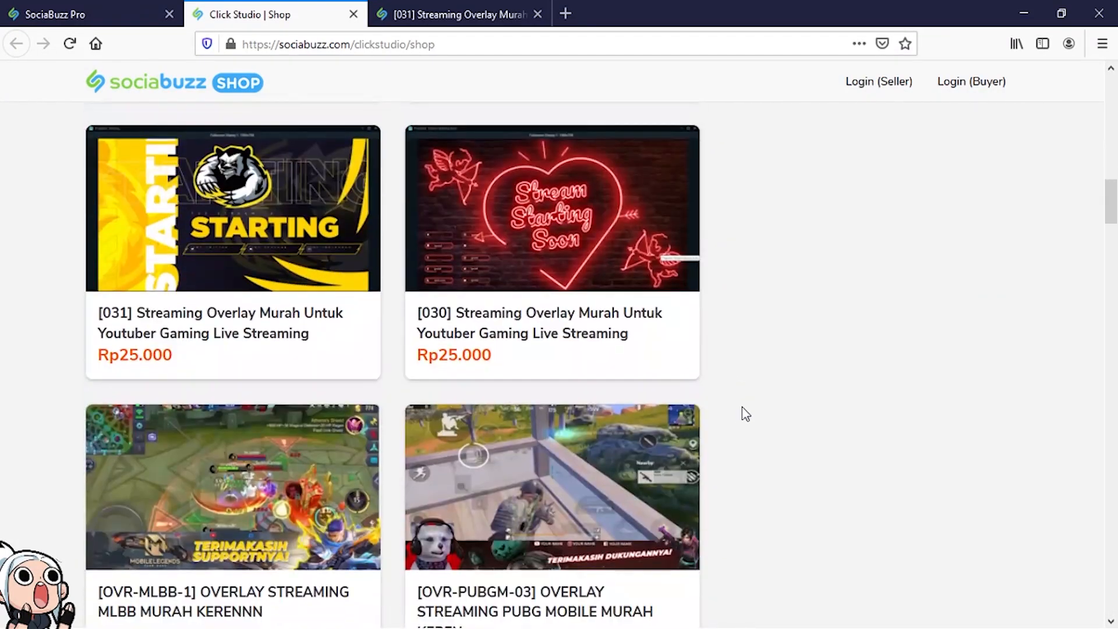
View the [031] Streaming Overlay product page and examine its previews, description, included files and purchase instructions.
click(431, 14)
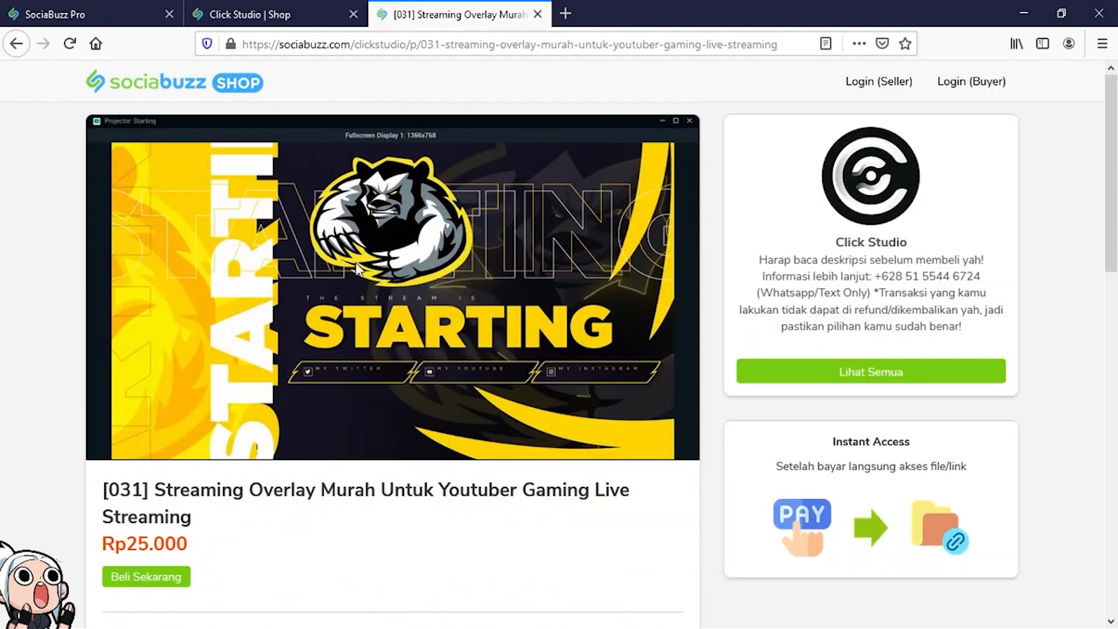
scroll(419, 382, down, 7)
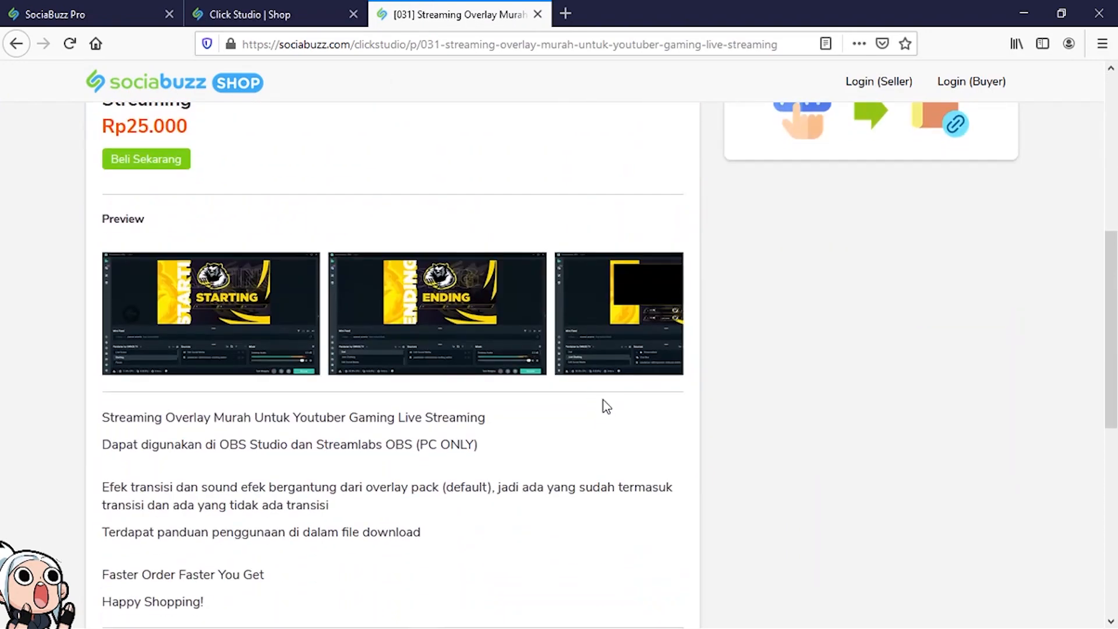
scroll(617, 367, down, 8)
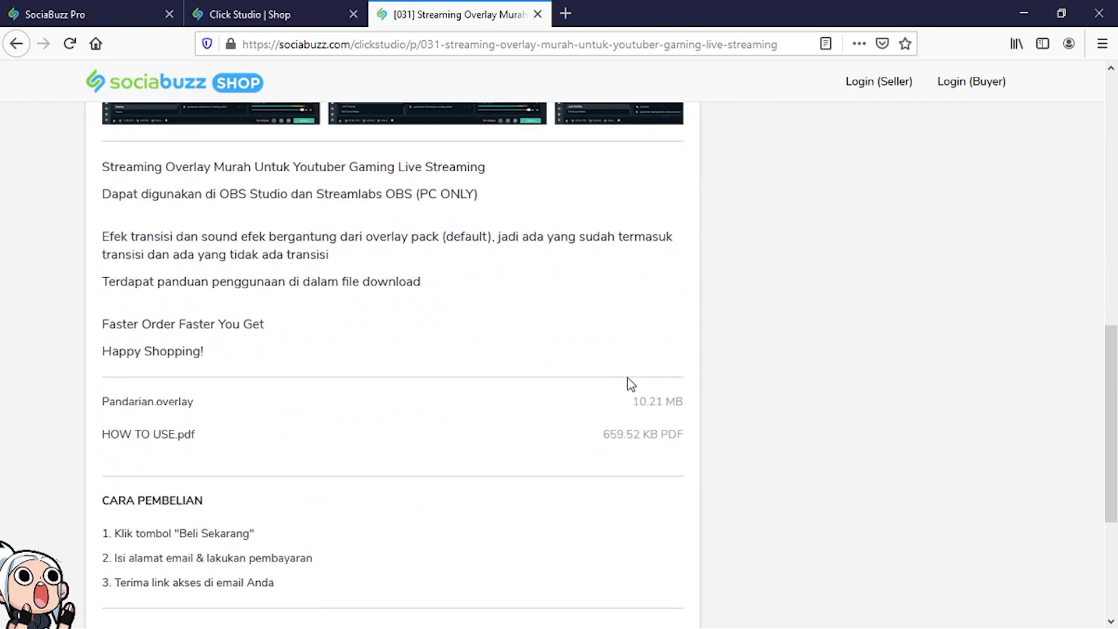
Open the purchase form for the [031] overlay and examine its name, email and payment method fields.
click(182, 408)
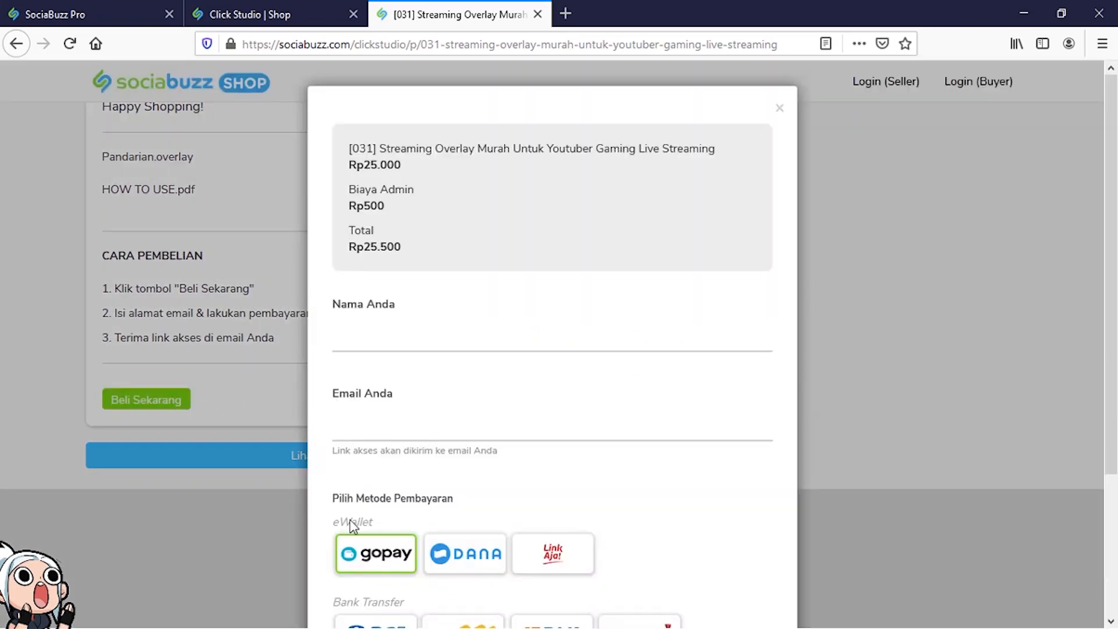
scroll(738, 512, down, 3)
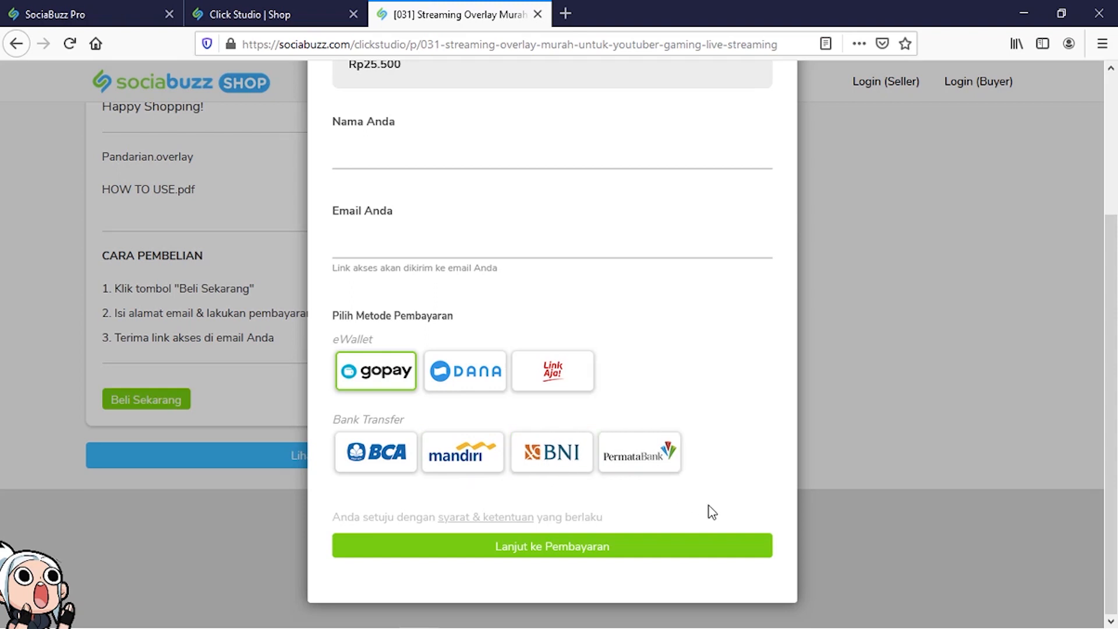
click(421, 158)
click(441, 239)
click(745, 427)
Switch to Streamlabs OBS and preview the Live Scene, Starting and Just Chatting scenes of the Pandarian collection.
key(alt+Tab)
key(alt+Tab)
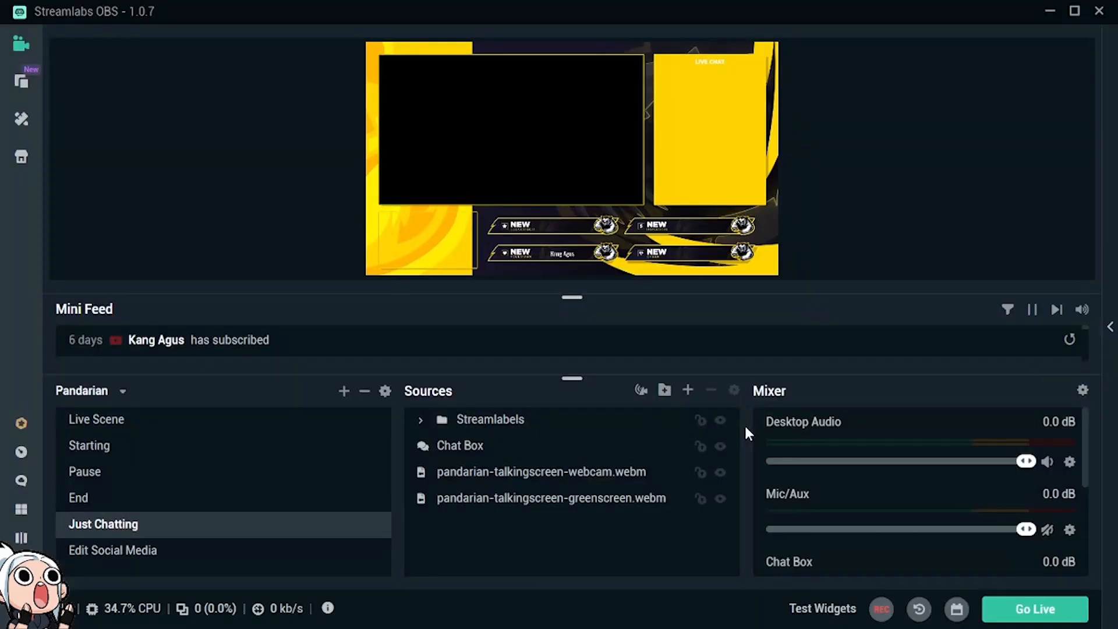
click(170, 428)
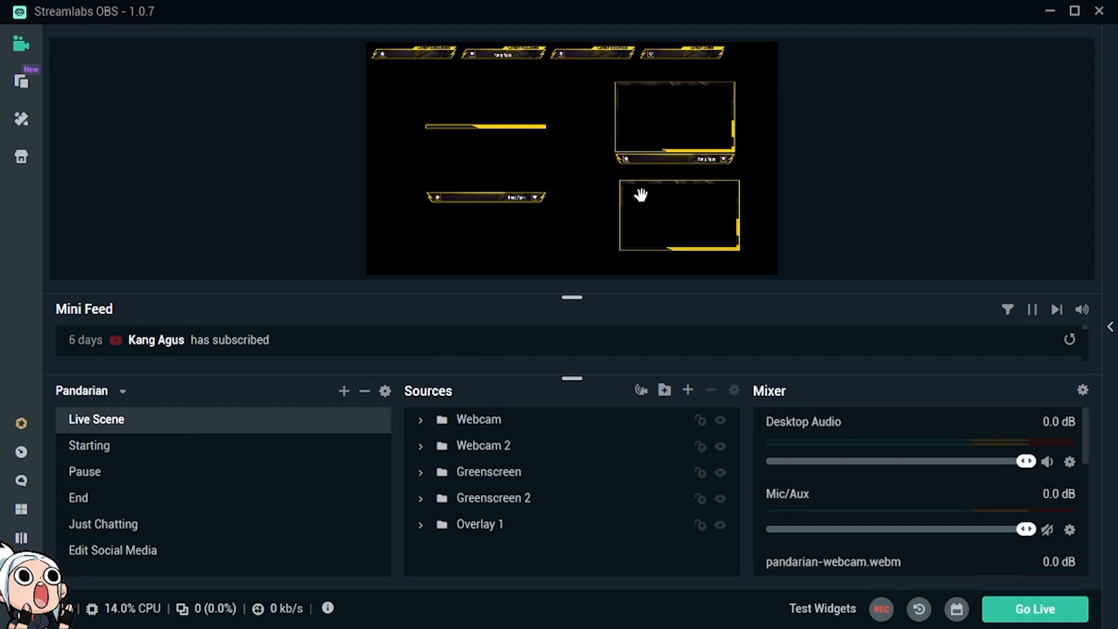
click(125, 452)
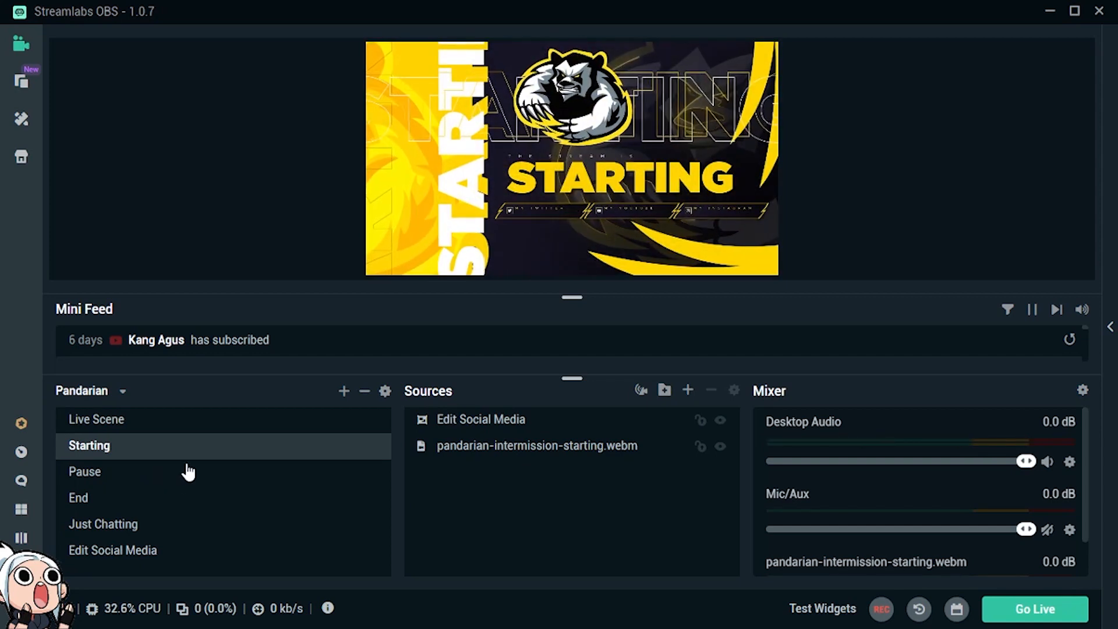
click(121, 524)
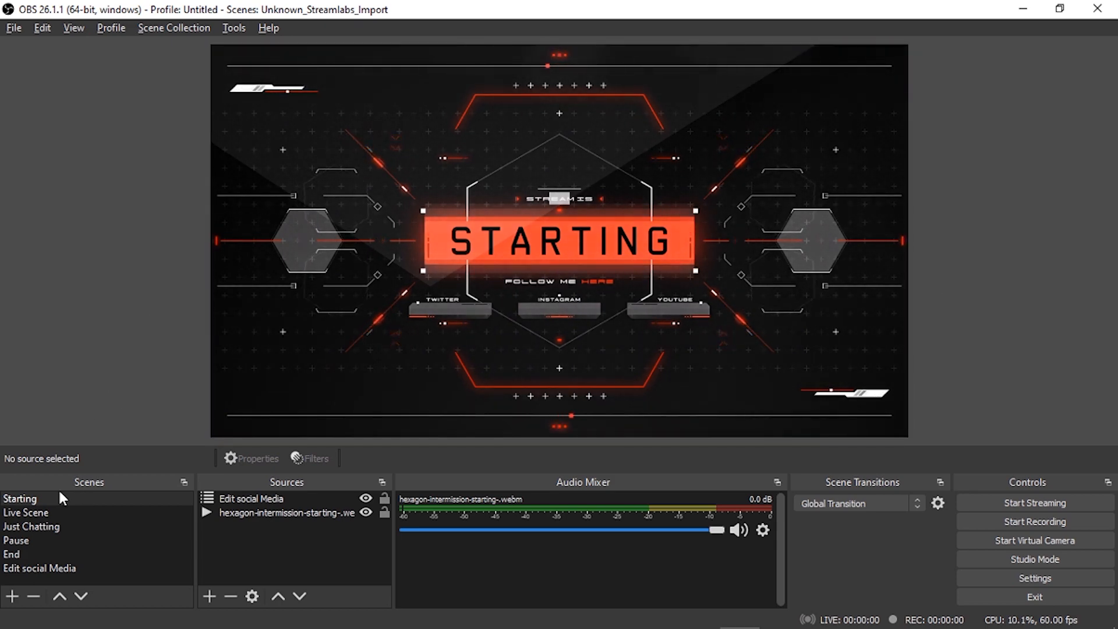
In OBS, rename the Starting scene to "1. Starting".
right_click(14, 500)
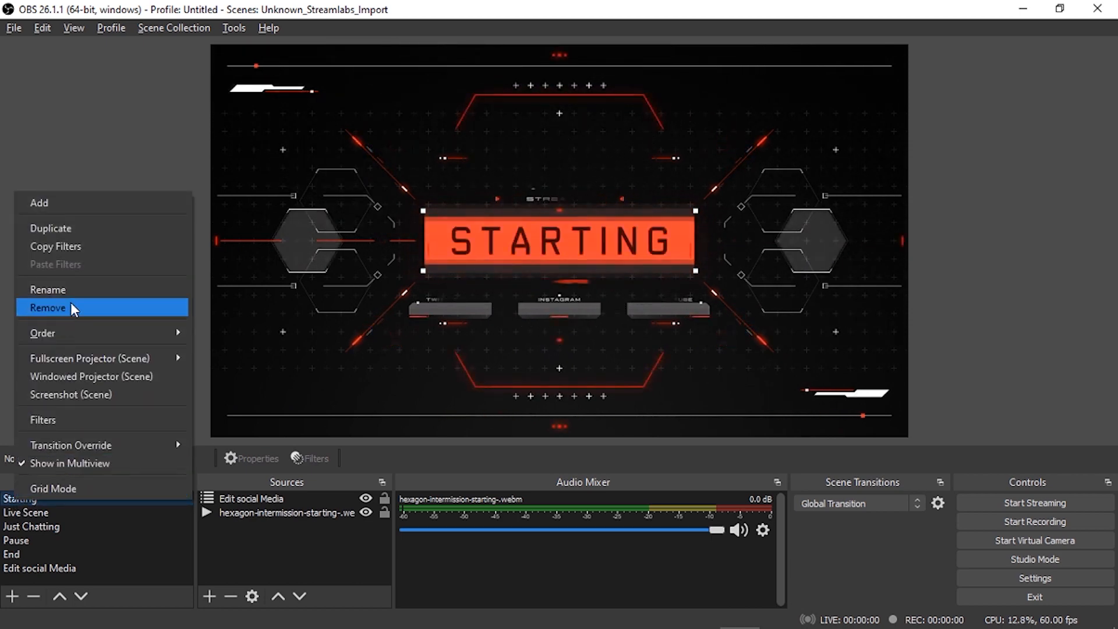
click(74, 290)
click(45, 503)
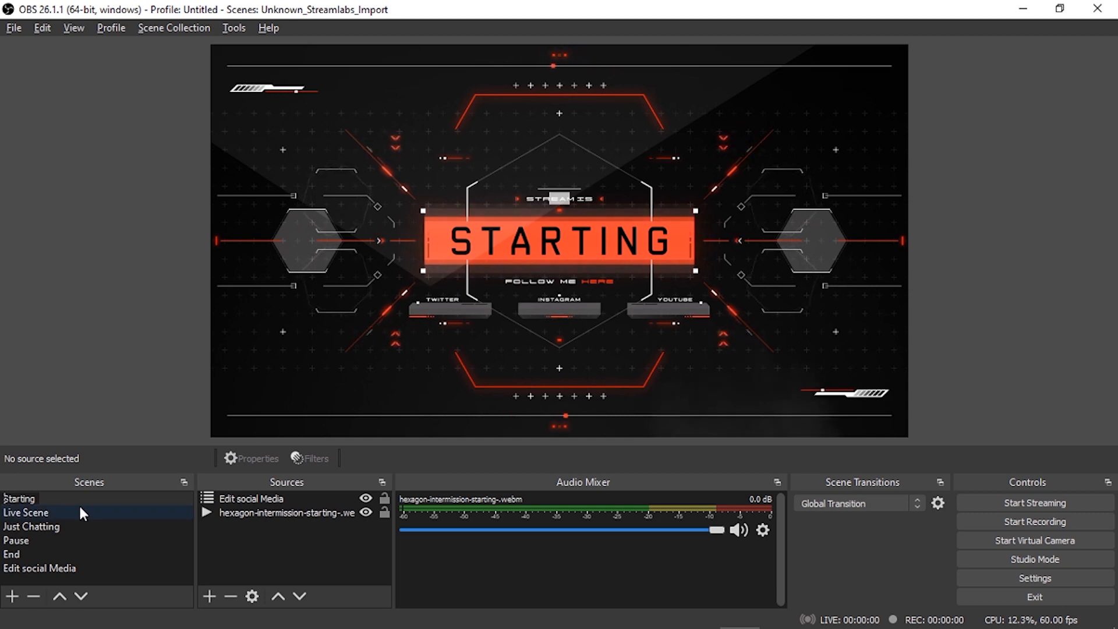
key(Home)
text(1.)
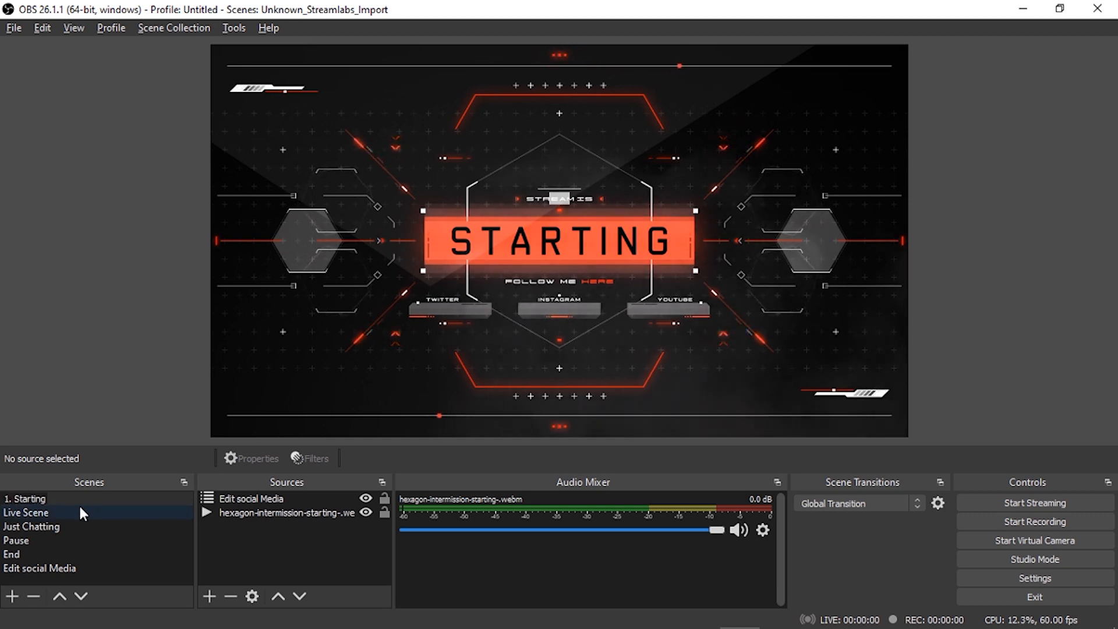
click(83, 501)
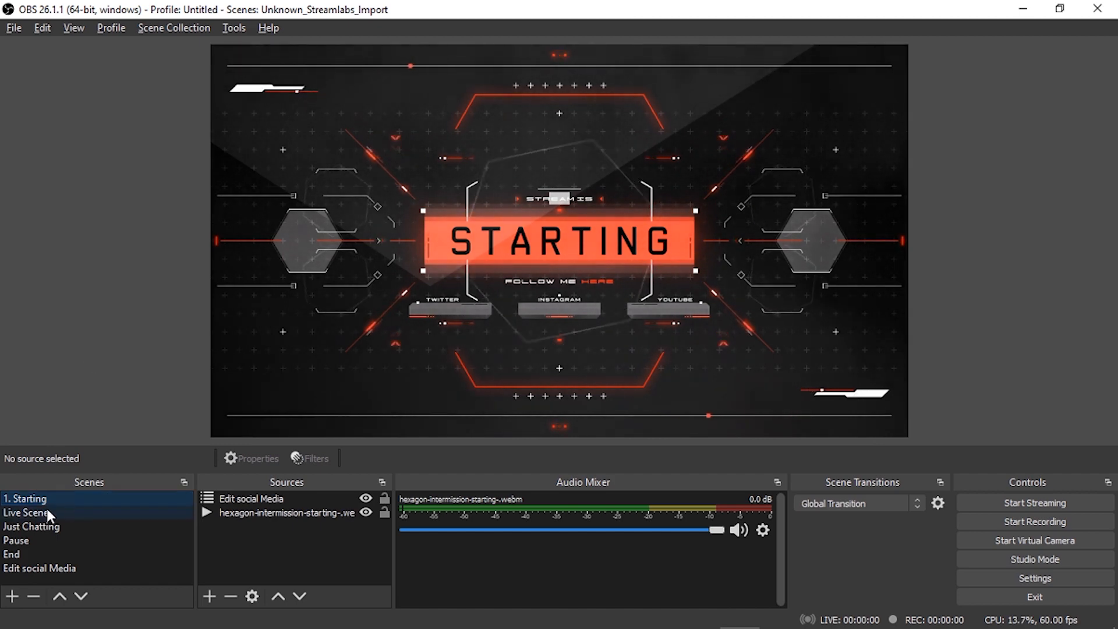
Rename the Live Scene entry in the scene list to "2. Live Scene".
right_click(25, 512)
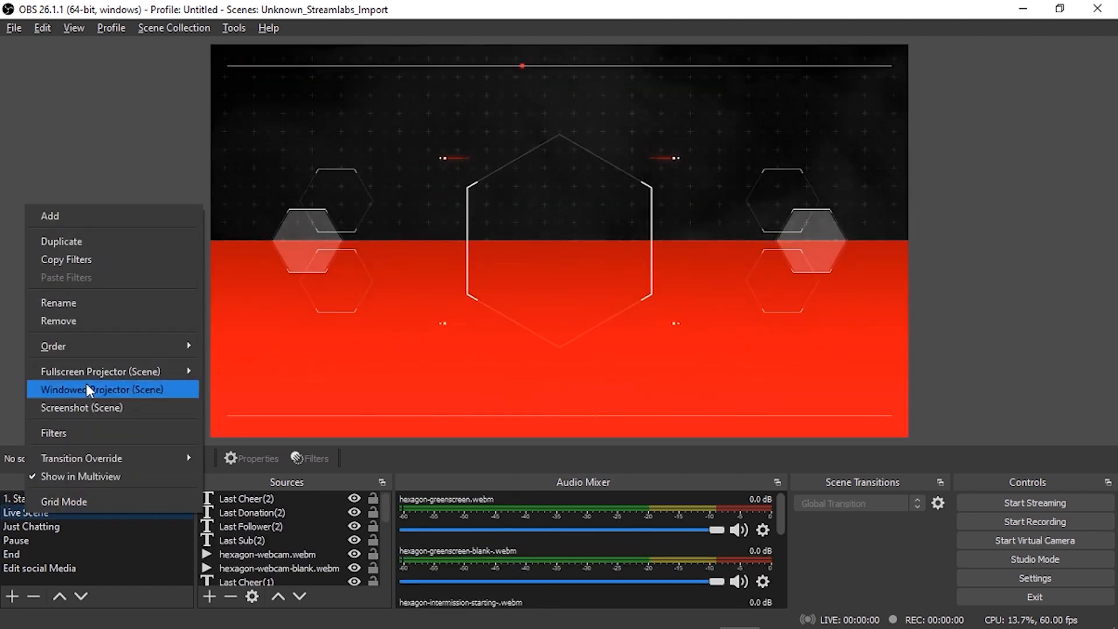
click(88, 303)
click(5, 513)
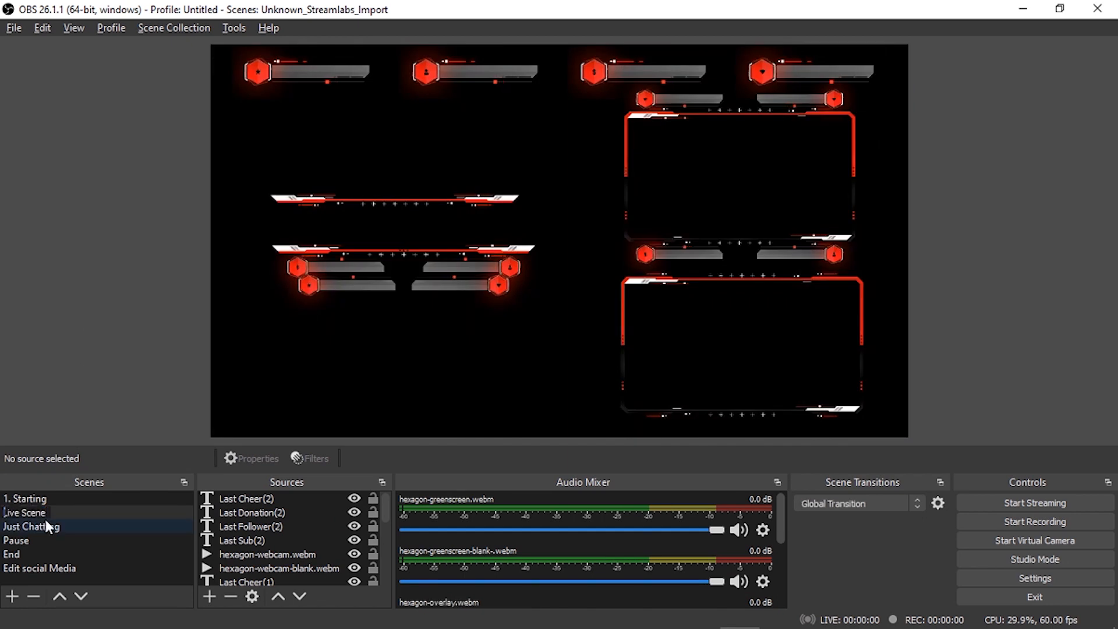
text(2.)
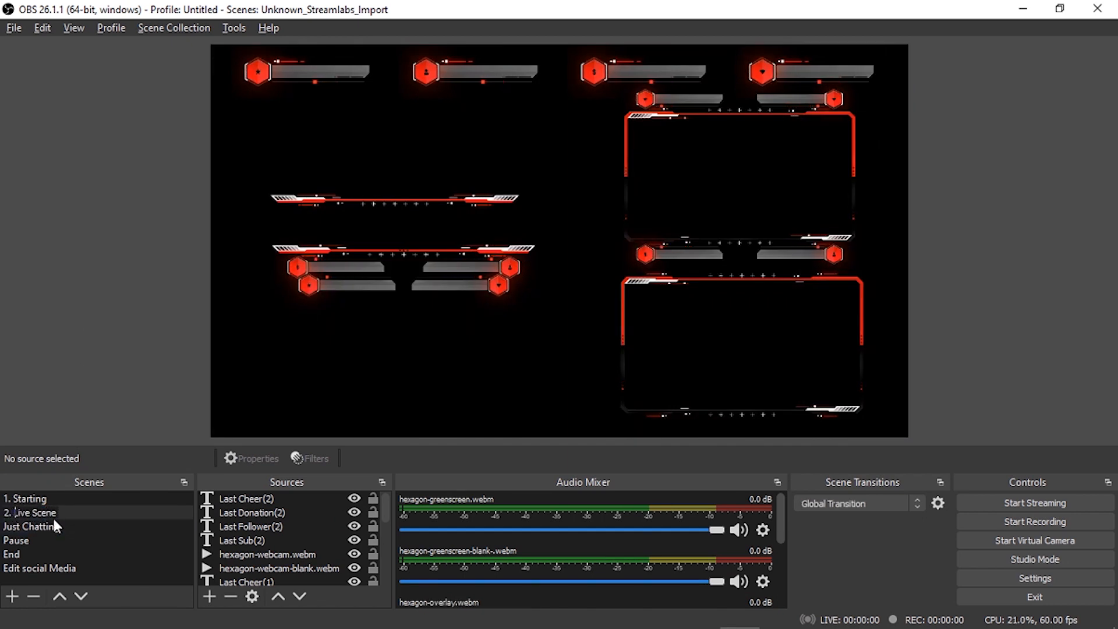
Rename the Just Chatting scene to "3. Just Chatting".
right_click(29, 528)
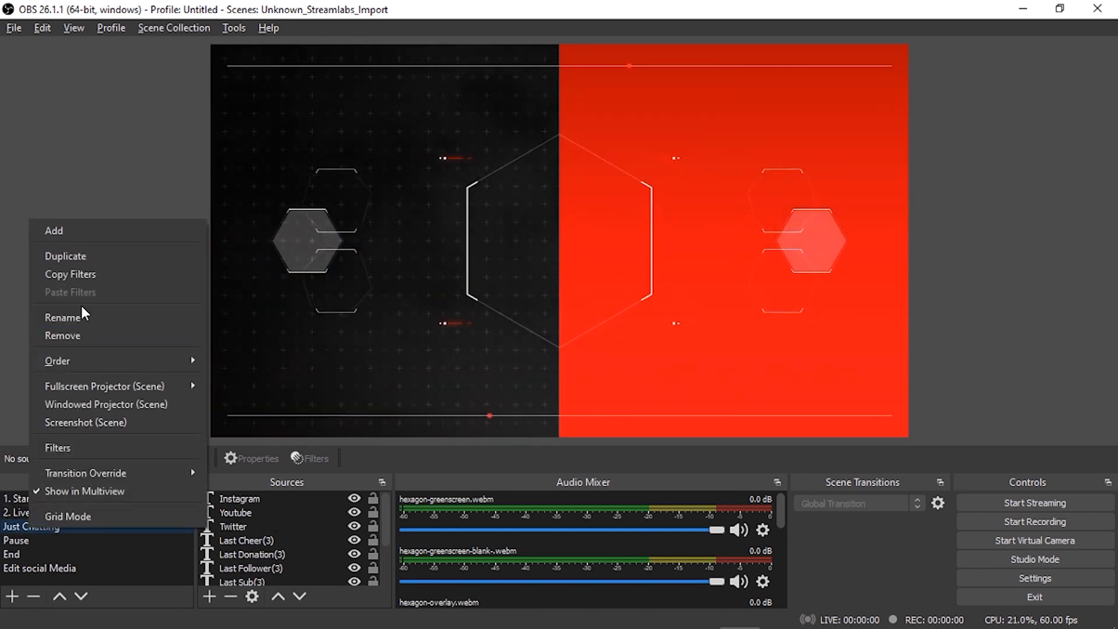
click(82, 316)
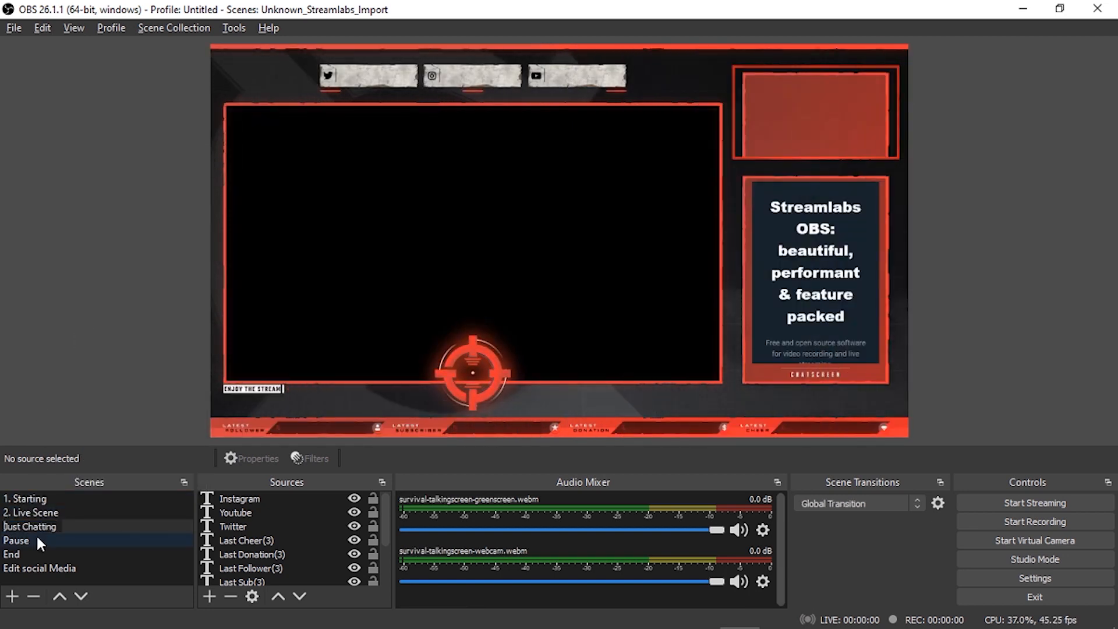
text(3.)
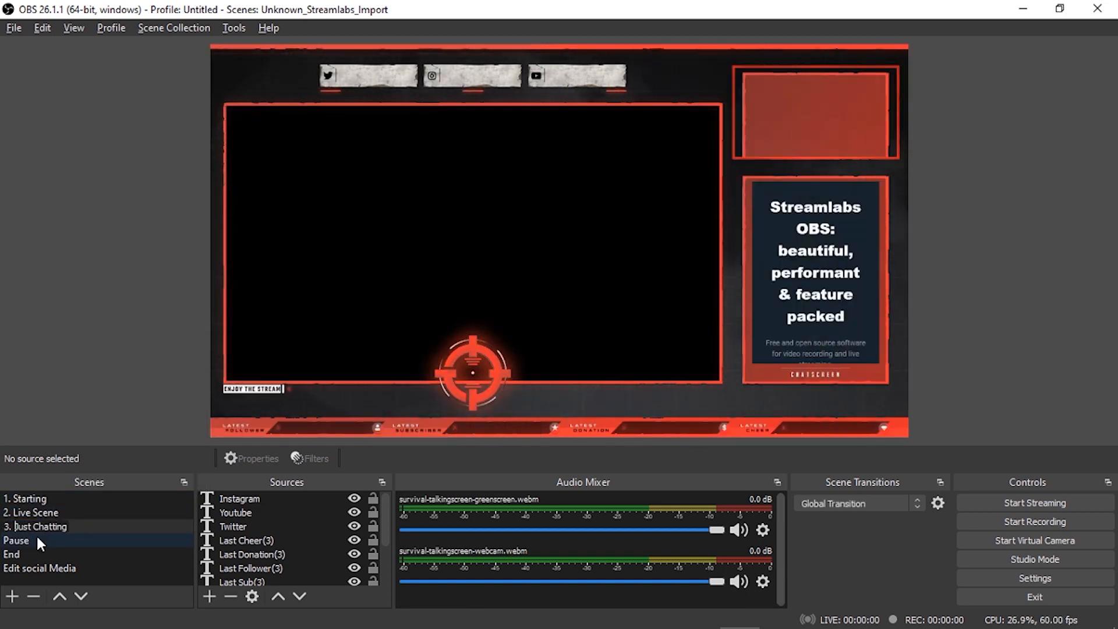
key(Return)
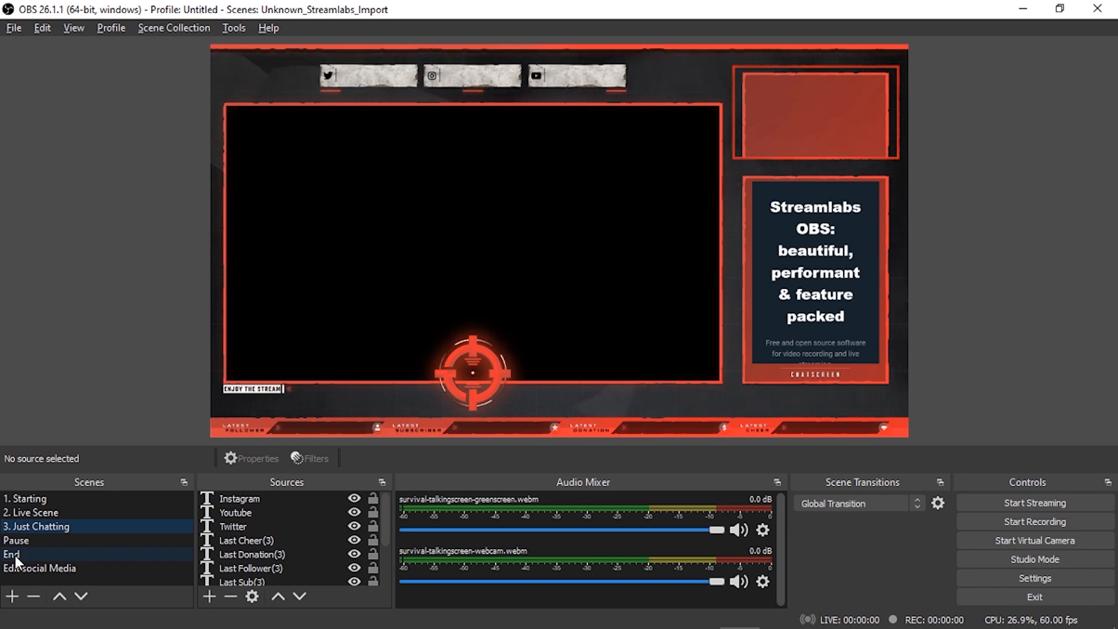
Rename the End scene to "5. ending".
right_click(16, 555)
click(49, 344)
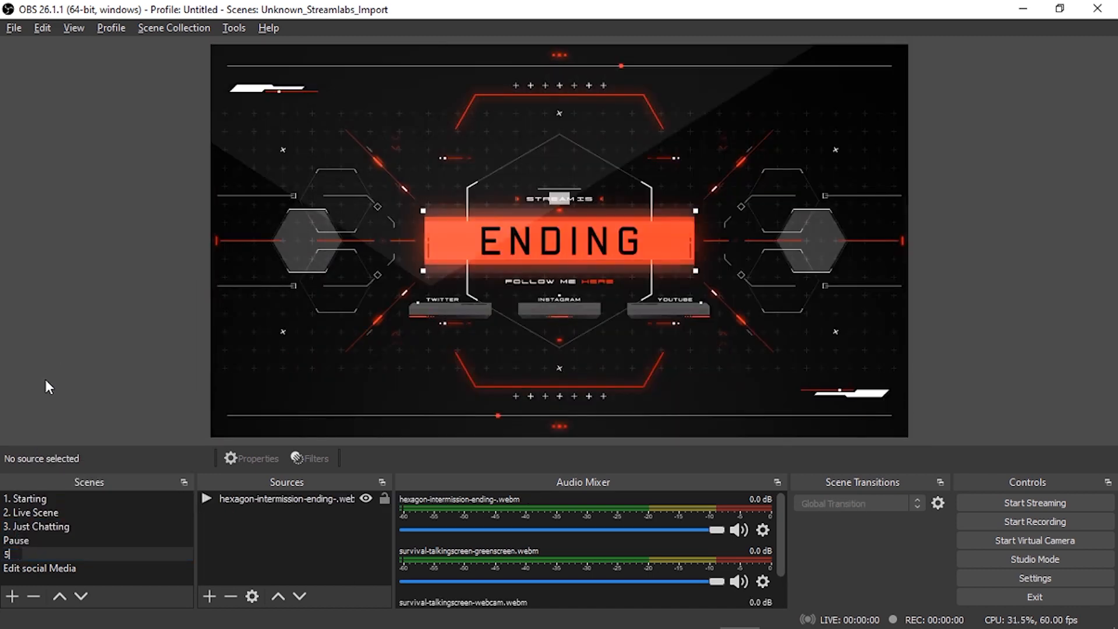
text(5. )
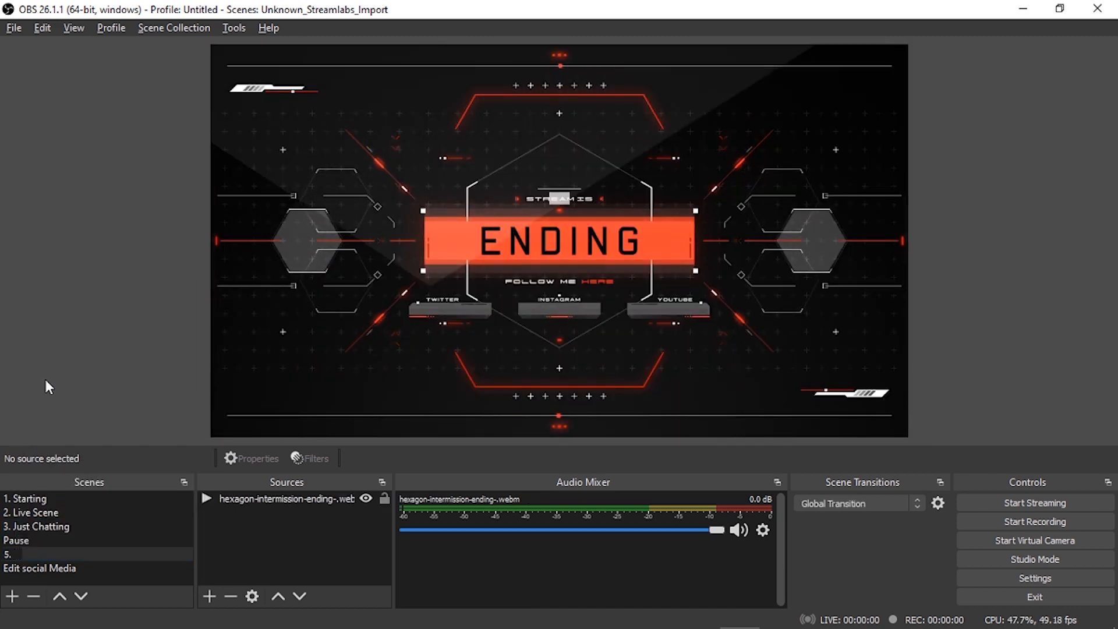
text(ending)
key(Return)
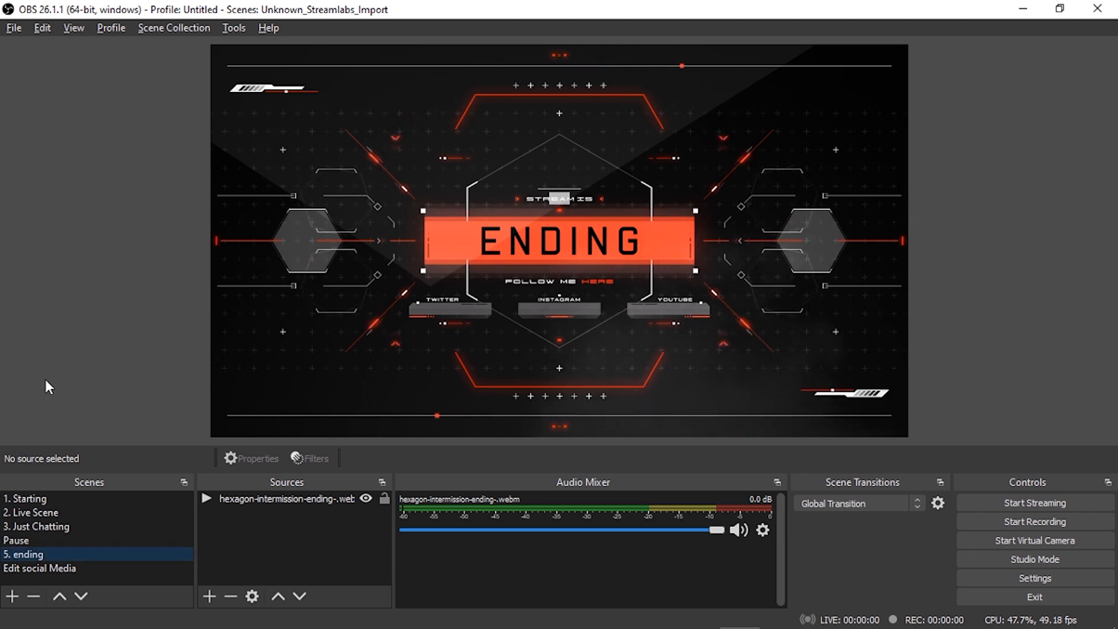
click(125, 362)
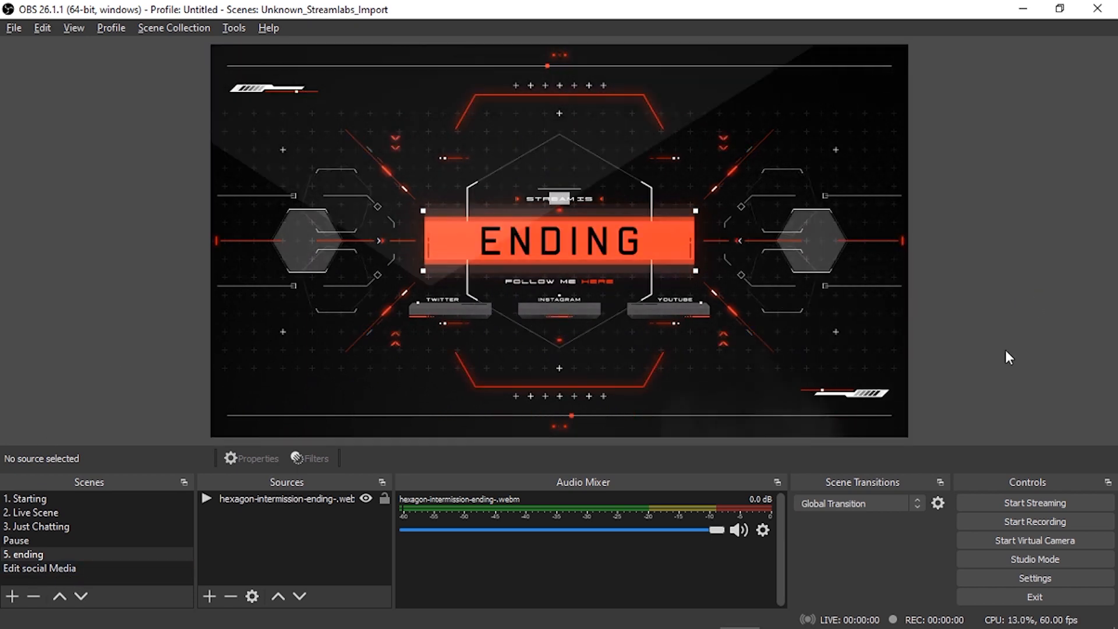
Open the hotkey settings and assign Alt+1 as the Switch to scene hotkey for 1. Starting.
click(1032, 577)
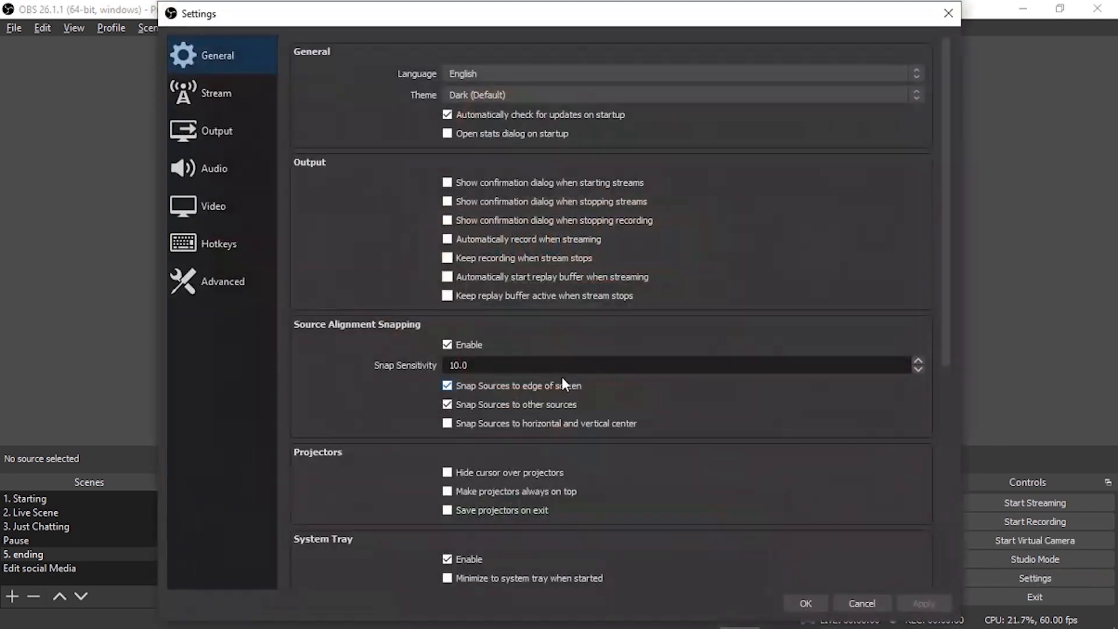
click(248, 248)
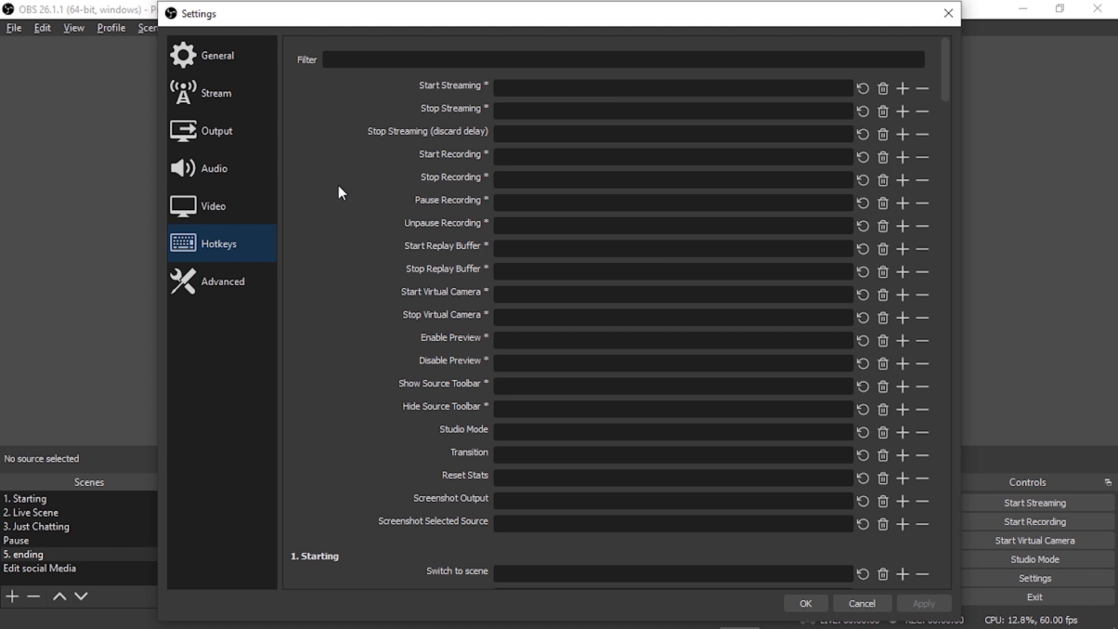
scroll(341, 186, down, 10)
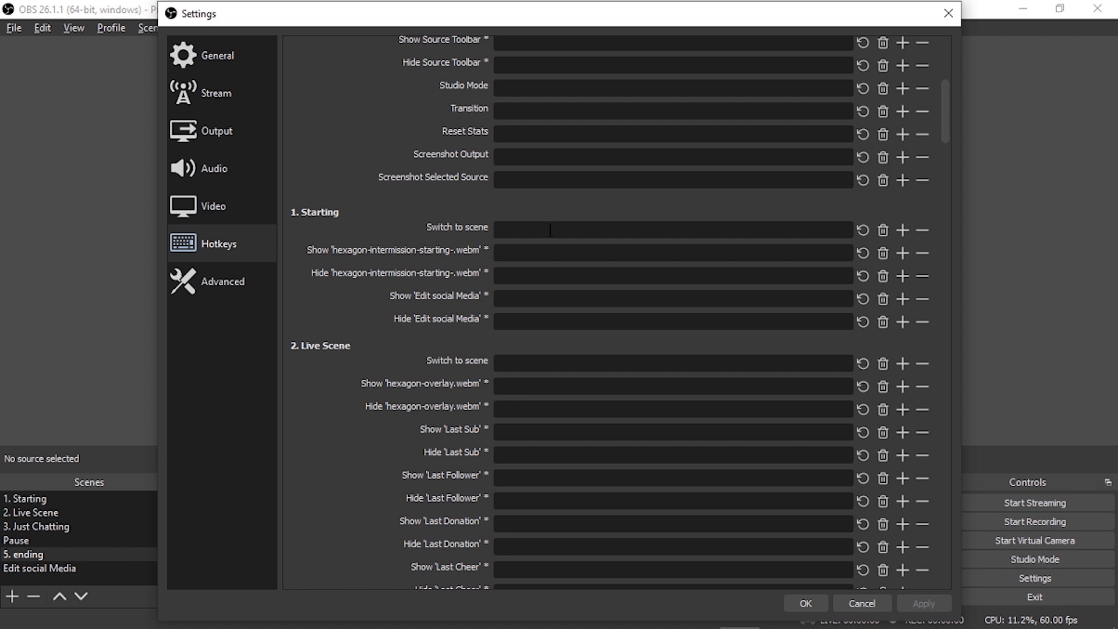
key(alt+1)
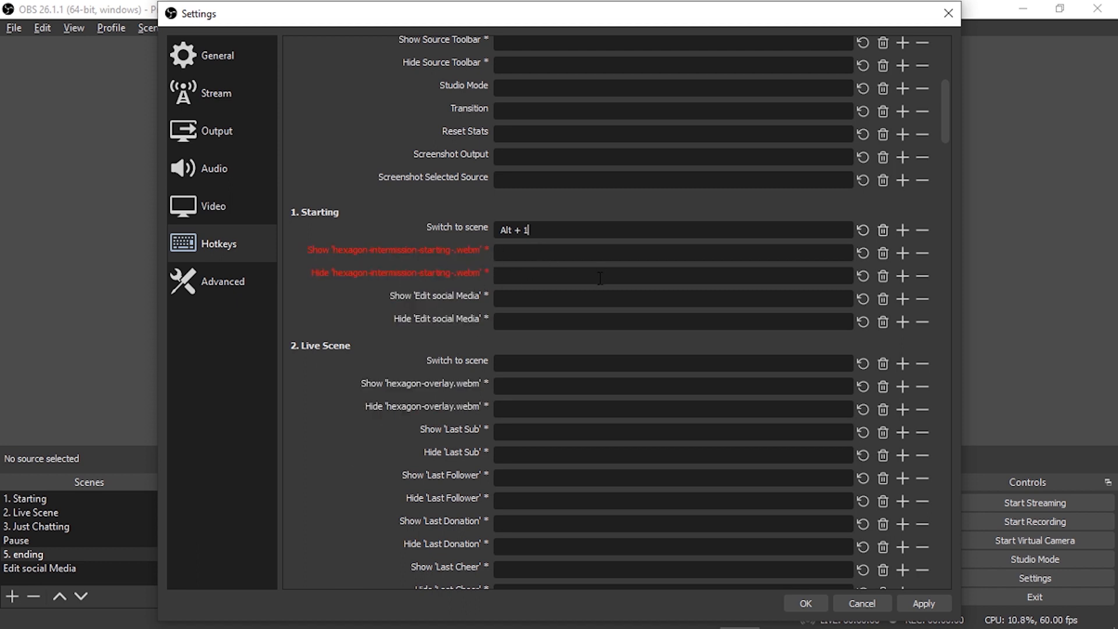
Assign Alt+2 as the Switch to scene hotkey for 2. Live Scene.
scroll(330, 311, down, 3)
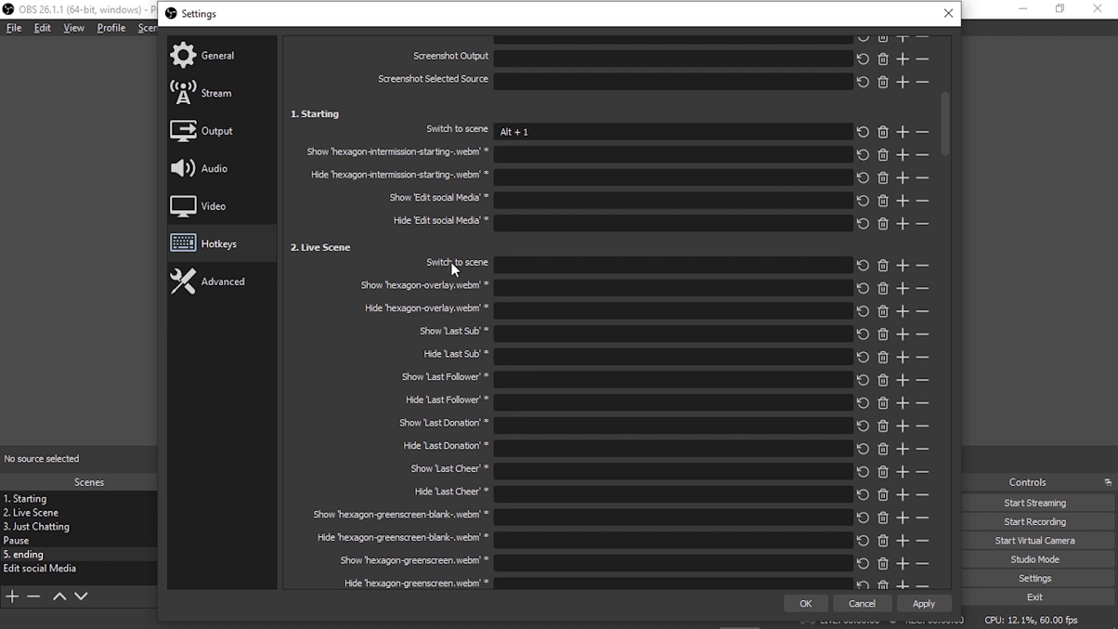
click(509, 262)
key(alt+2)
Try Alt+S to show and Alt+X to hide Last Sub(1) in 2. Live Scene, and clear both hotkeys.
scroll(361, 332, down, 1)
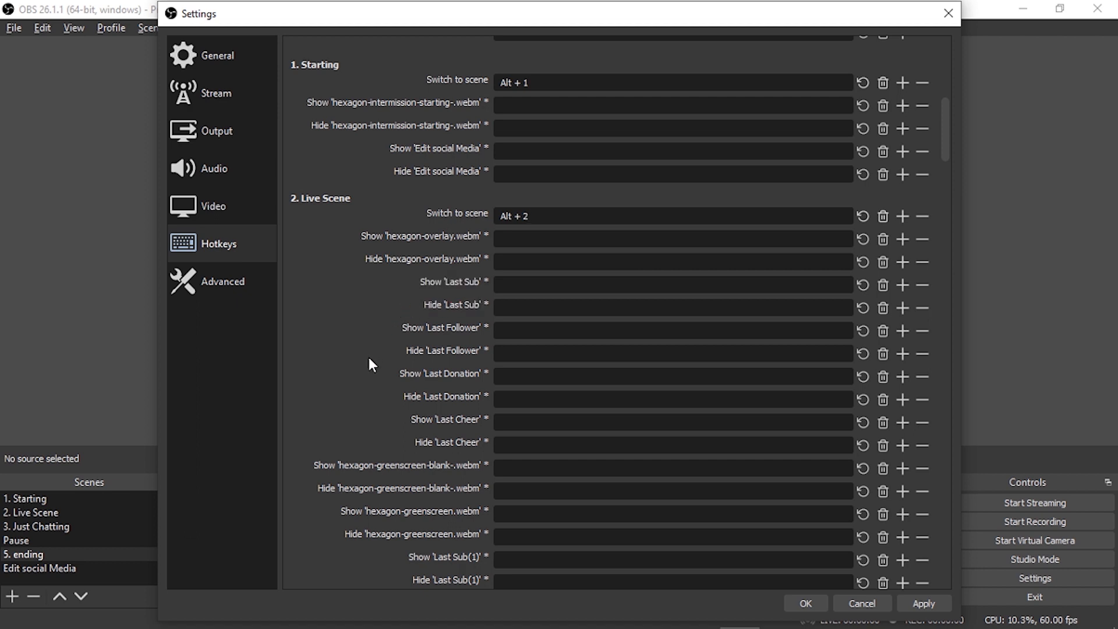
scroll(368, 358, down, 1)
scroll(369, 359, down, 3)
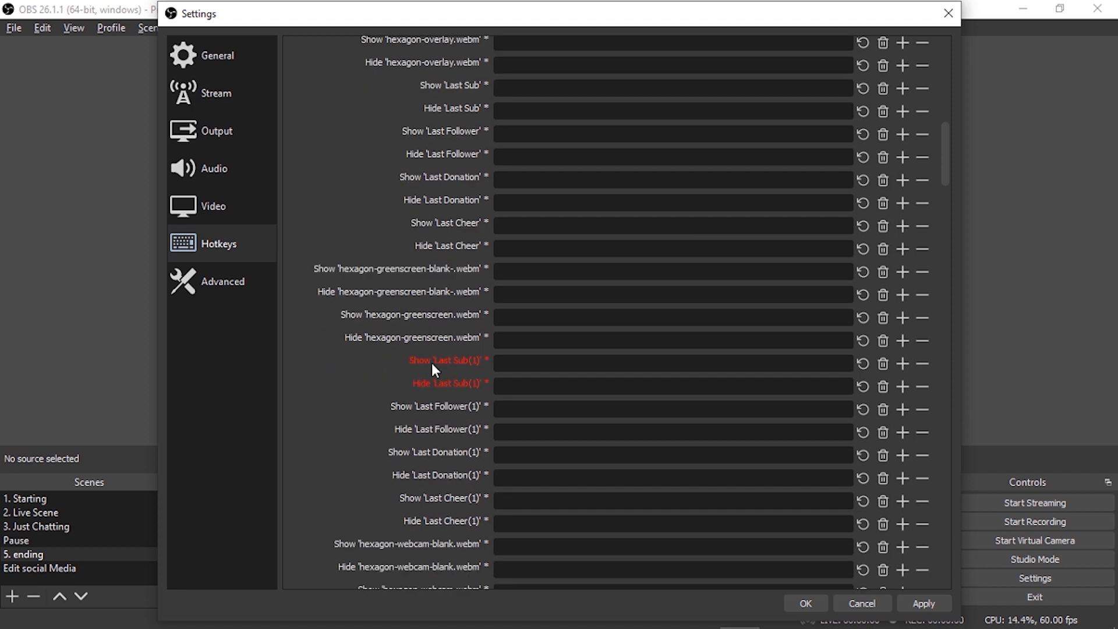
click(503, 366)
key(alt+s)
click(522, 388)
key(alt+s)
key(BackSpace)
key(alt+x)
key(BackSpace)
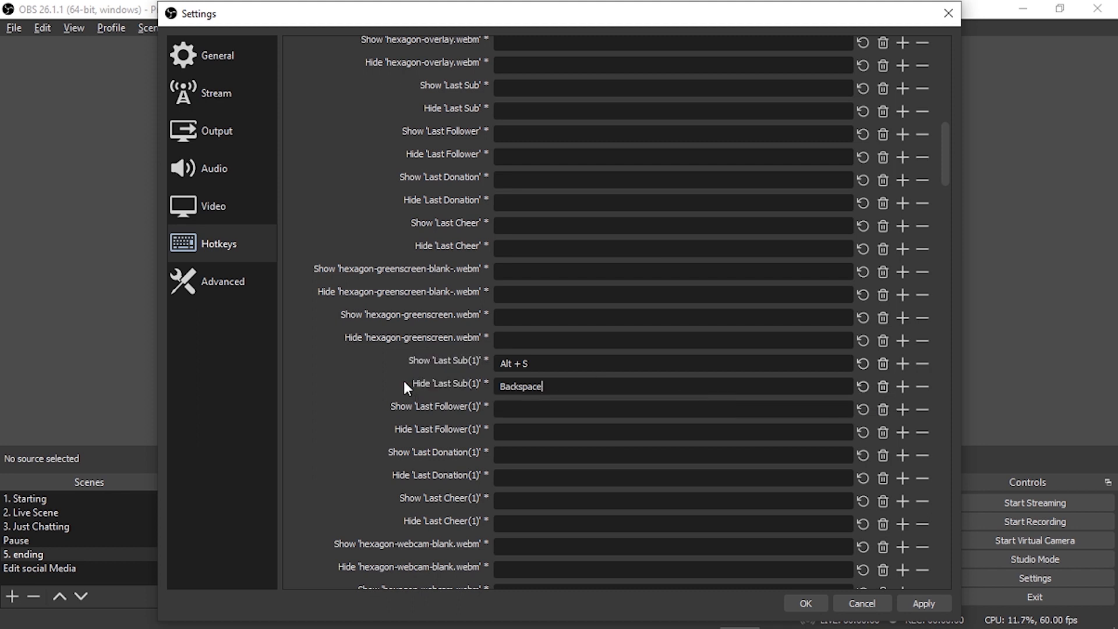
click(885, 389)
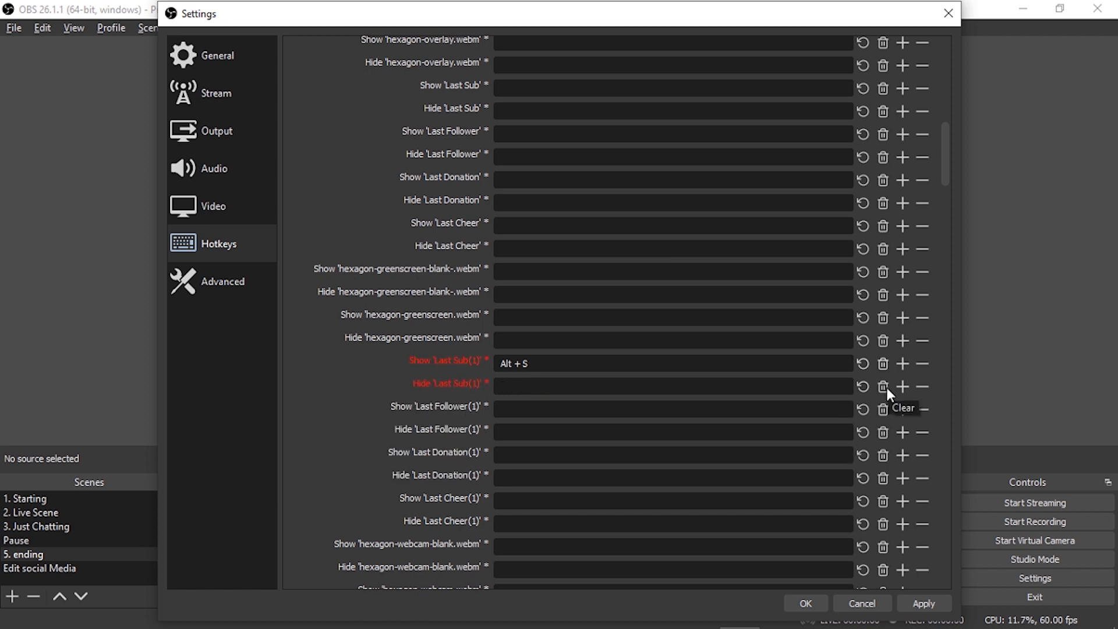
click(883, 364)
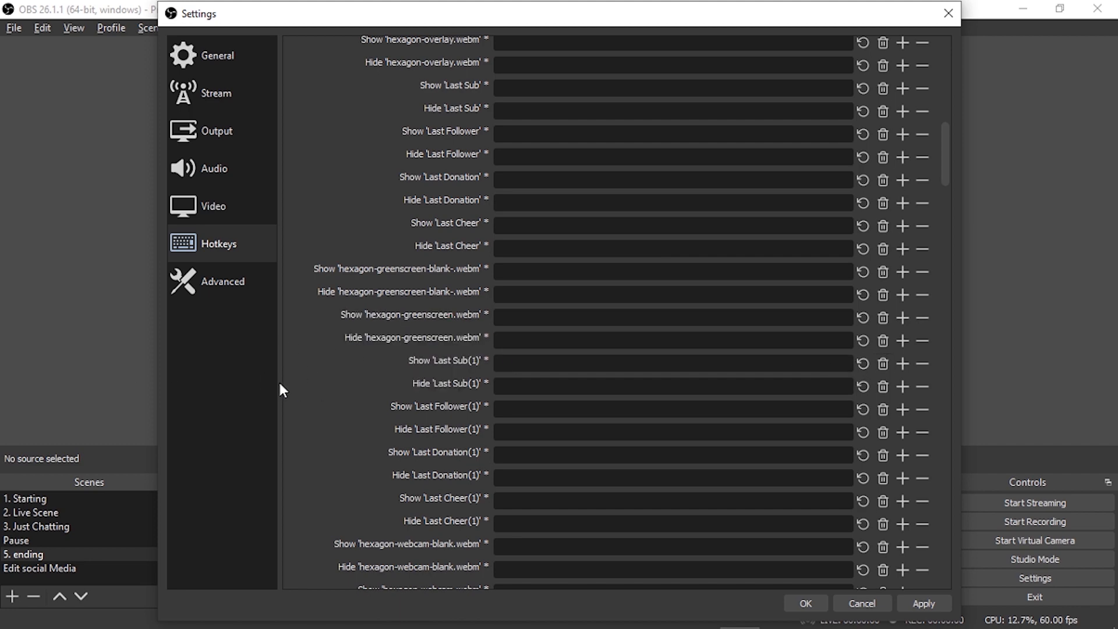
Assign Alt+3 as the Switch to scene hotkey for 3. Just Chatting.
scroll(313, 387, down, 8)
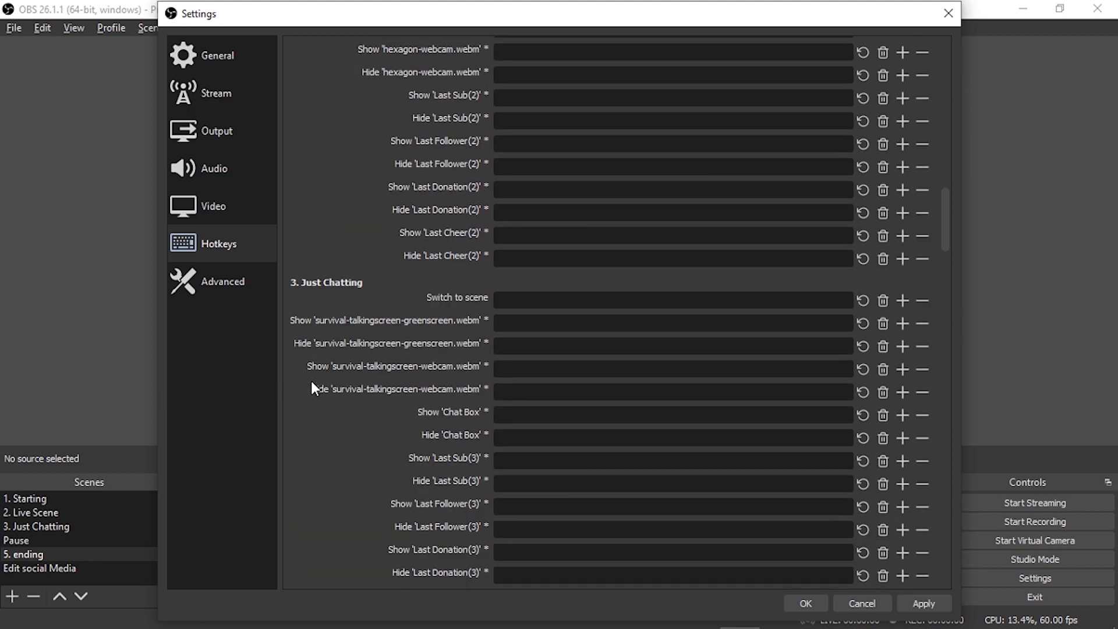
scroll(313, 386, down, 1)
click(505, 203)
key(alt)
key(alt+3)
Assign Alt+5 as the Switch to scene hotkey for 5. ending, apply the changes and close the settings.
scroll(373, 302, down, 7)
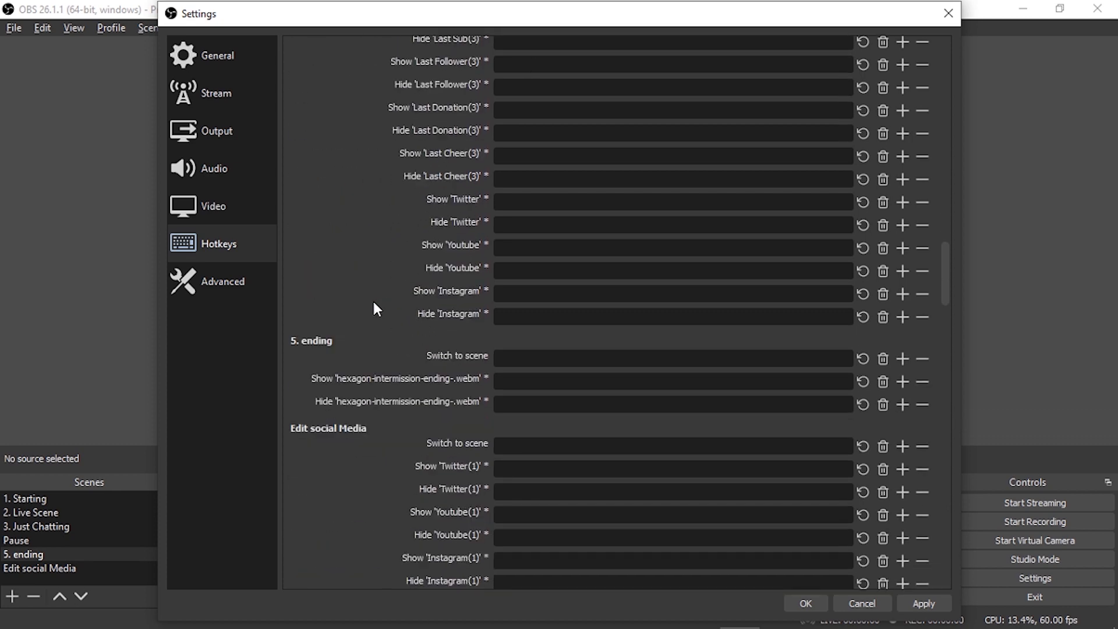
scroll(374, 302, down, 3)
click(522, 206)
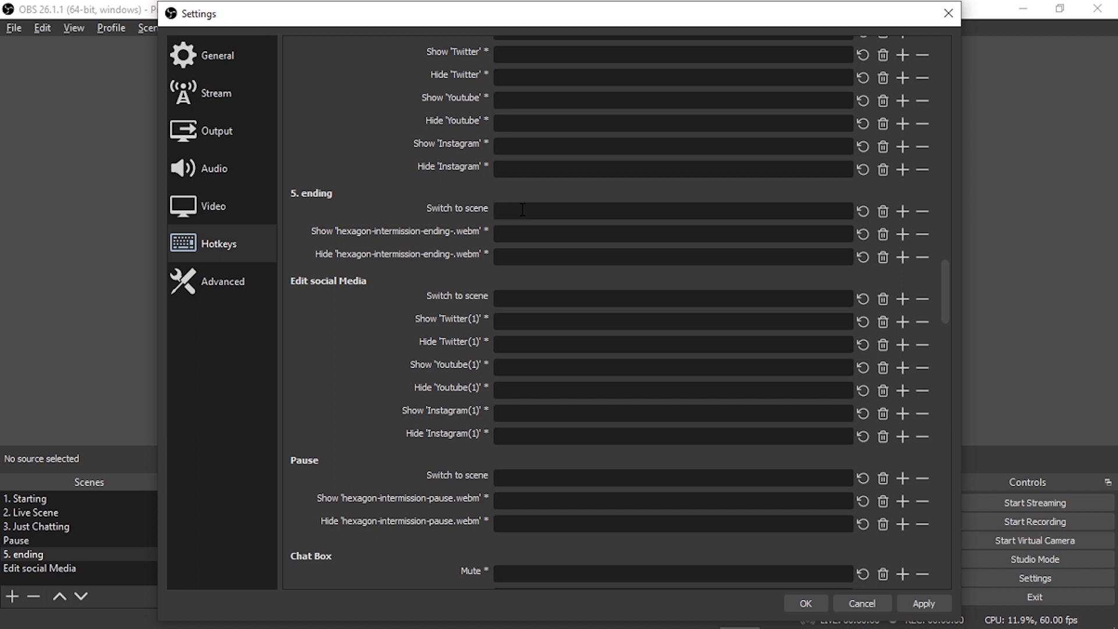
key(alt)
key(alt+5)
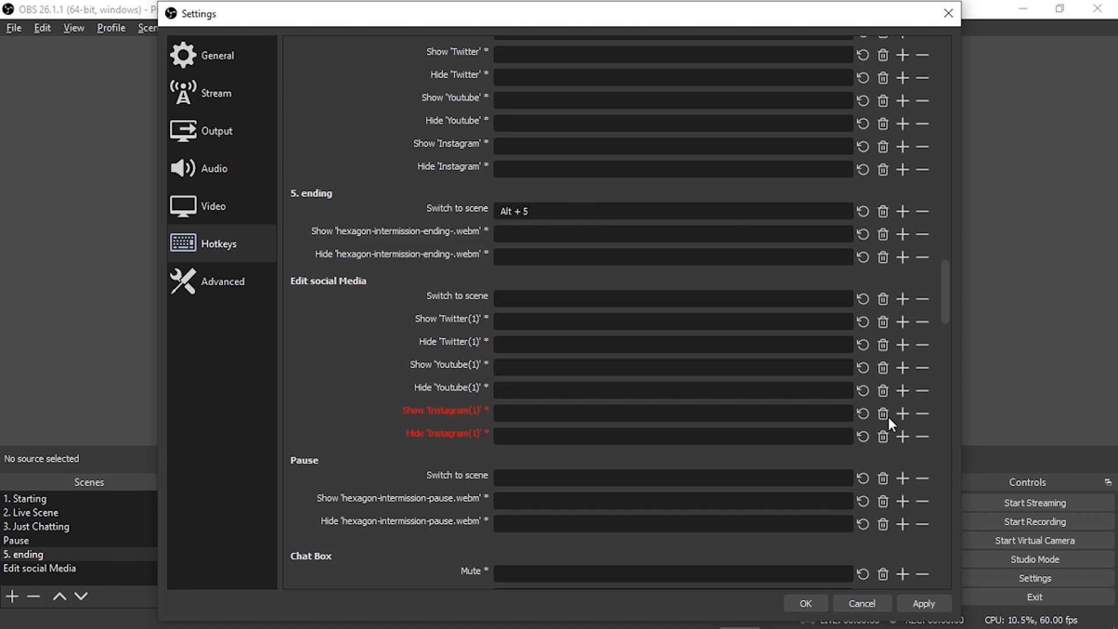
click(945, 602)
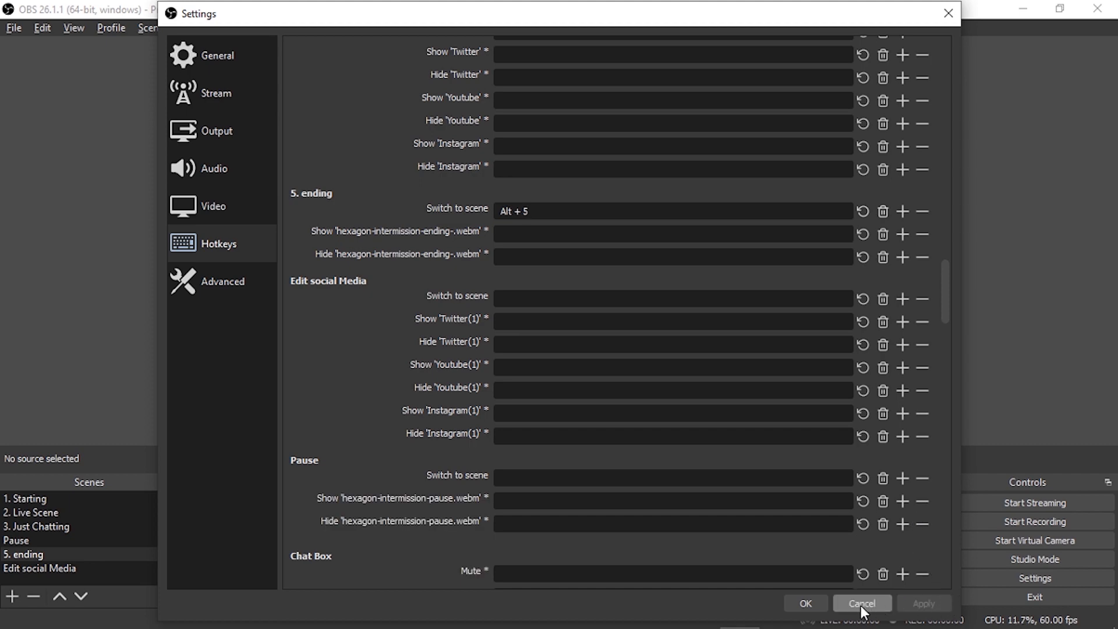
click(825, 603)
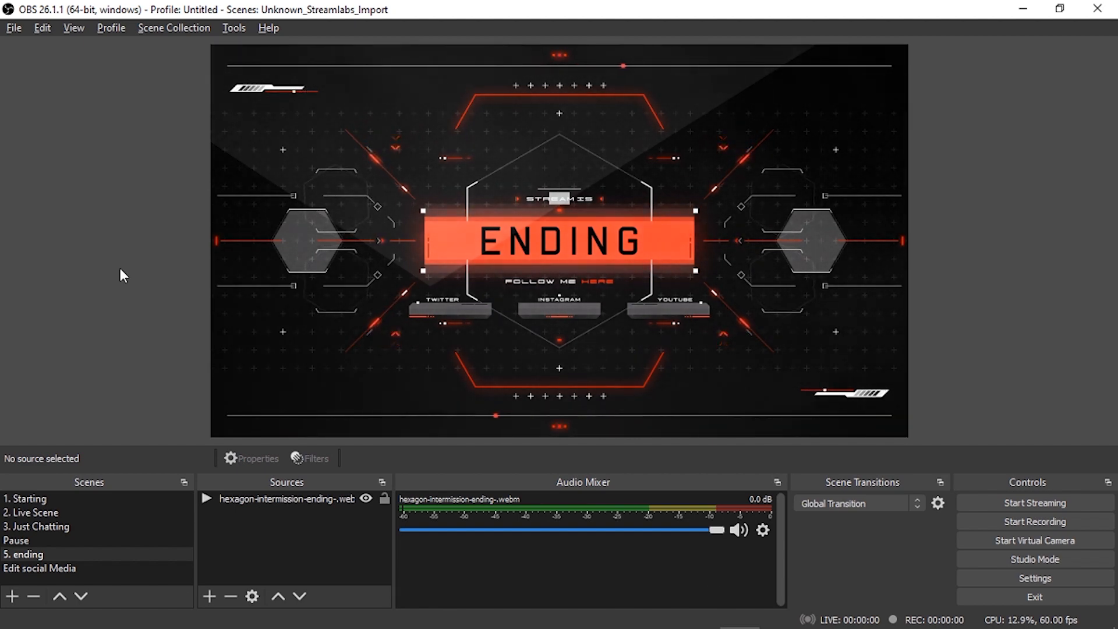
Test the scene hotkeys by switching through 1. Starting, 2. Live Scene, 3. Just Chatting and 5. ending.
key(1)
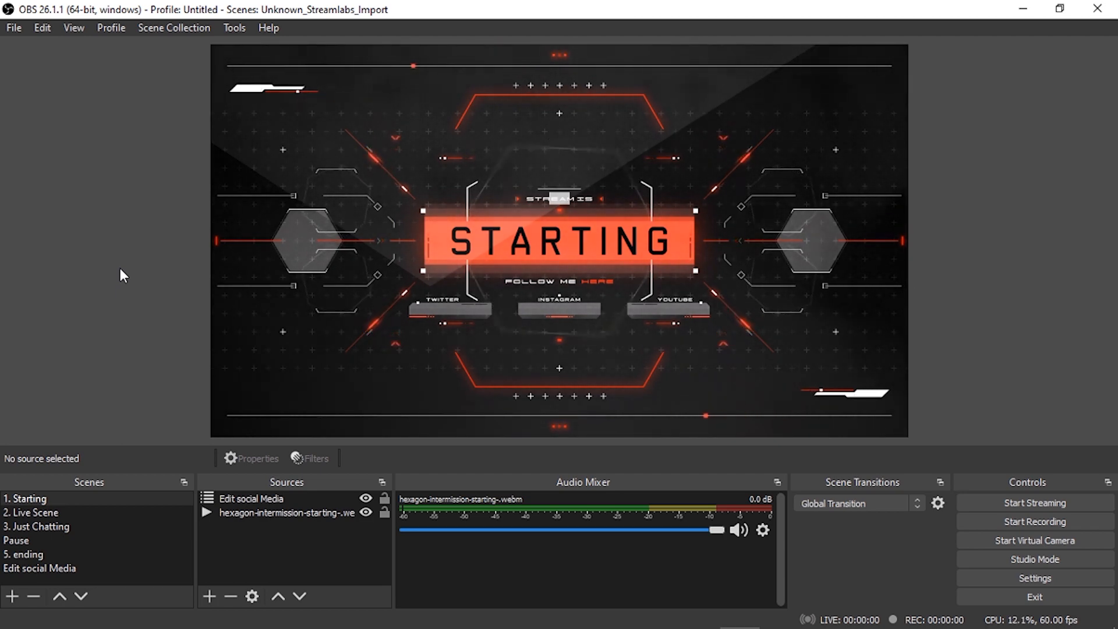
key(Down)
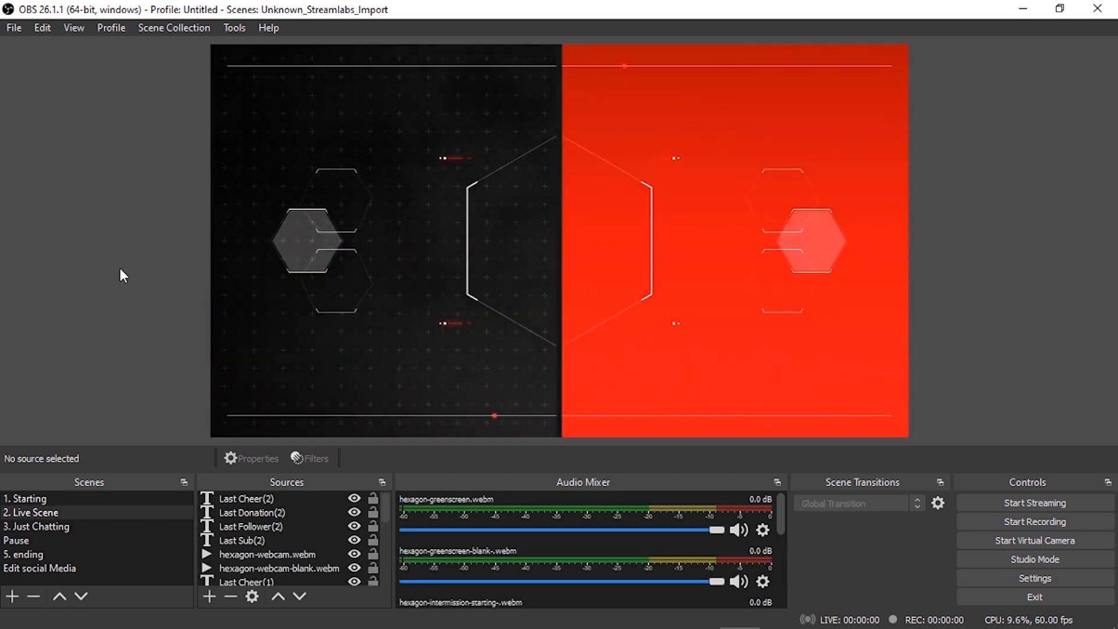
key(Down)
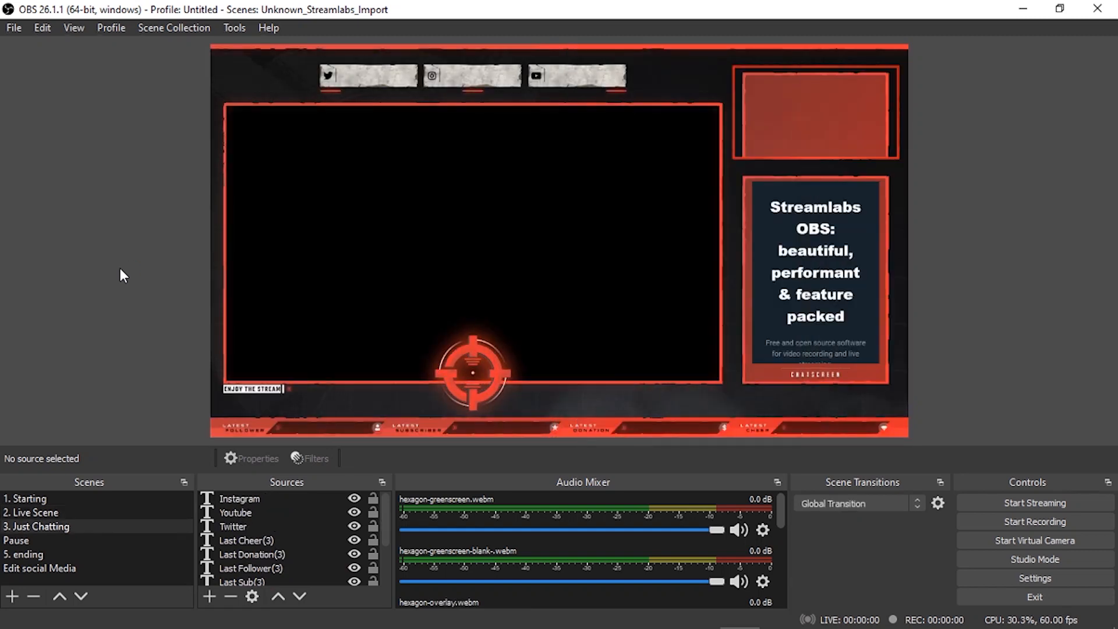
key(Down)
key(Down)
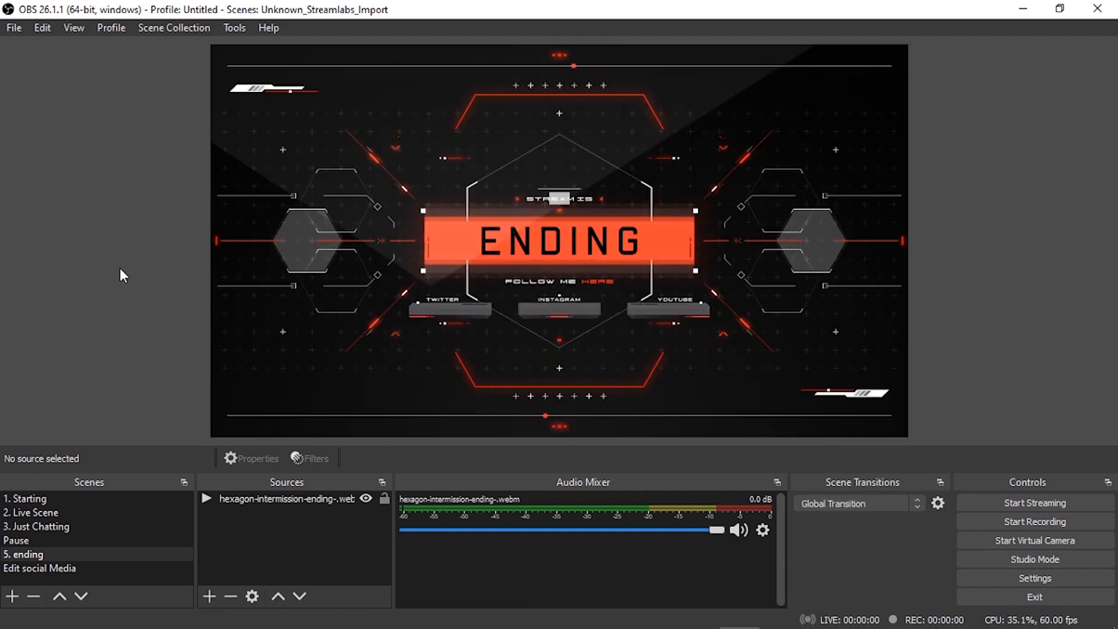
key(2)
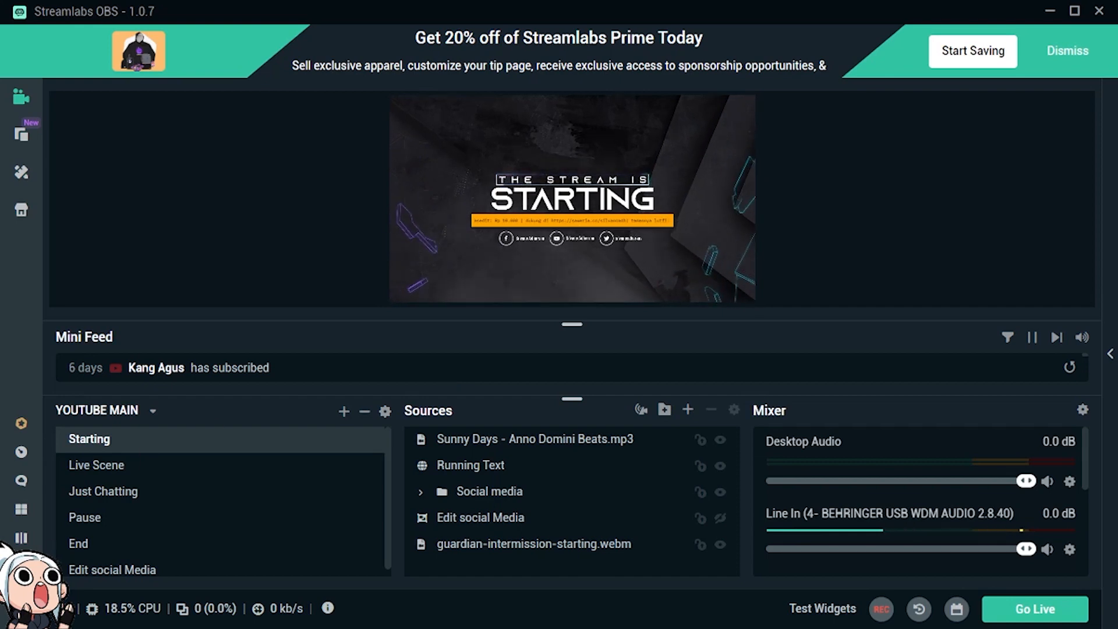
In Streamlabs OBS, open the hotkey settings and go to the list of scenes.
click(22, 597)
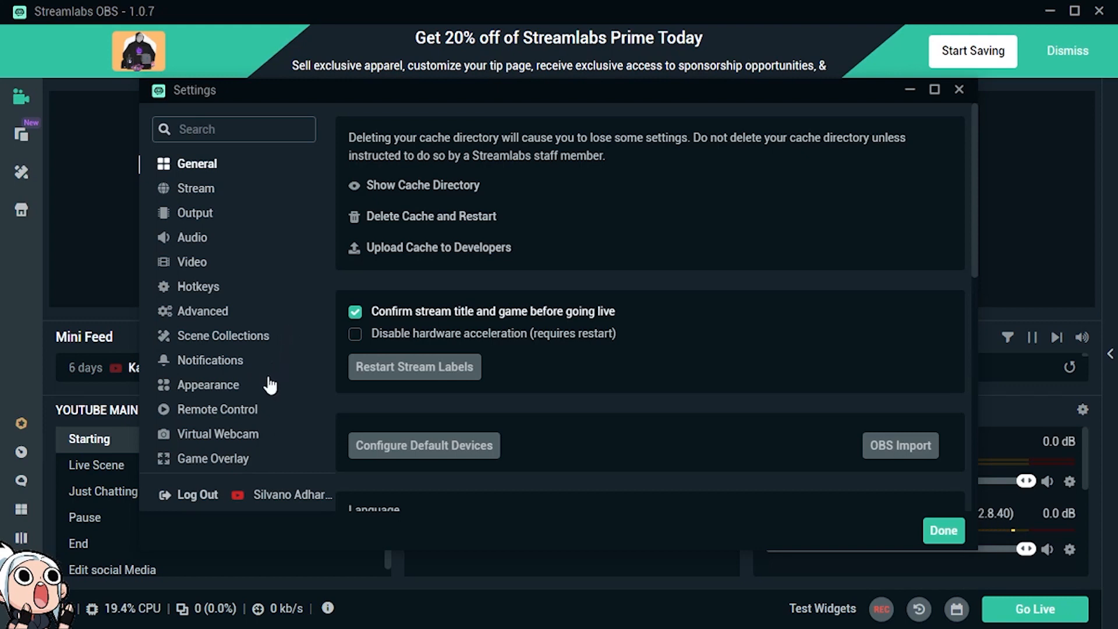
click(211, 297)
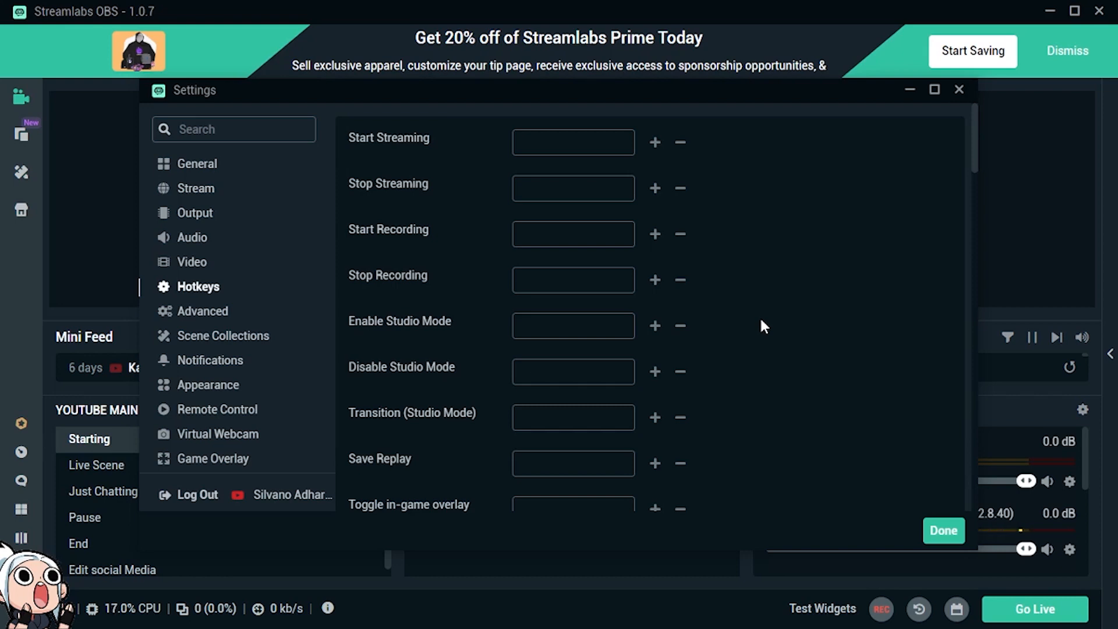
scroll(764, 326, down, 8)
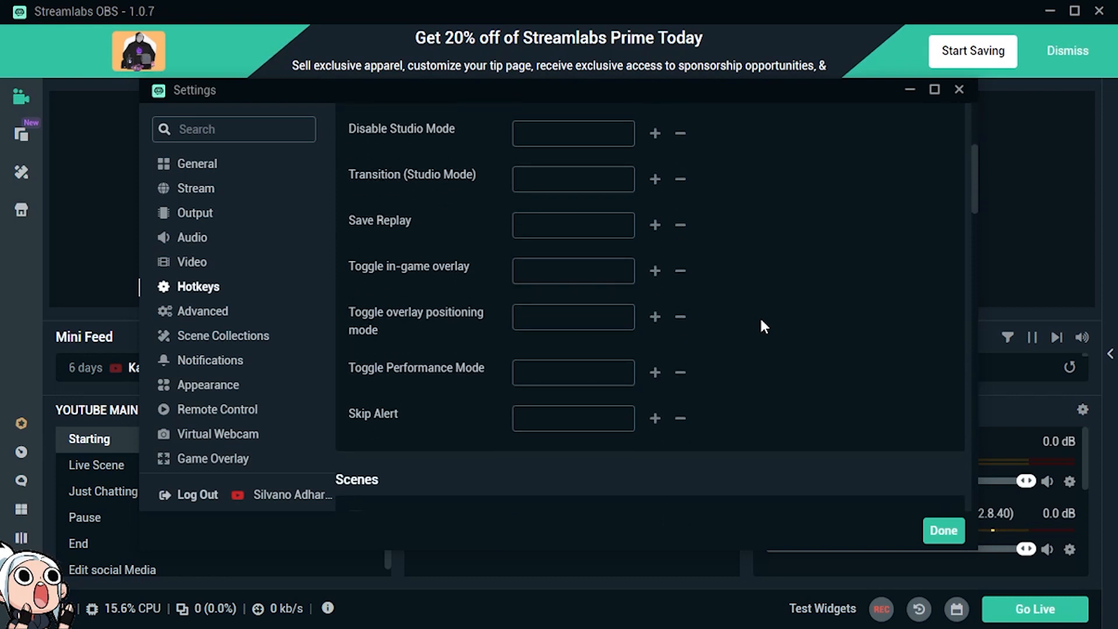
scroll(775, 334, down, 2)
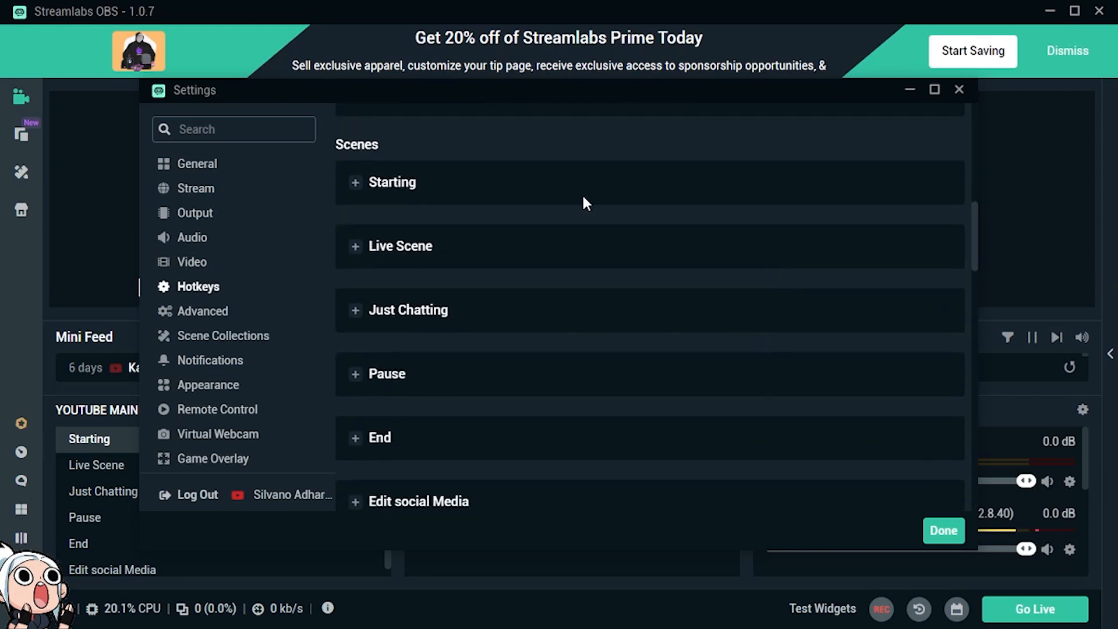
scroll(532, 250, down, 2)
scroll(425, 205, up, 2)
scroll(407, 460, down, 2)
scroll(411, 426, up, 2)
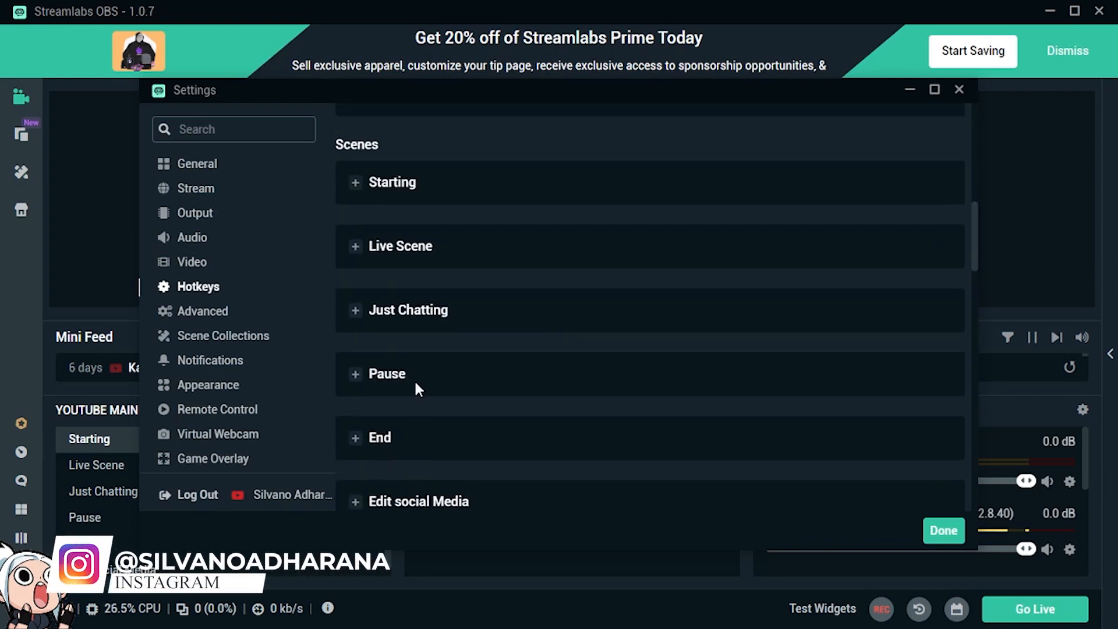
Expand the Starting scene's hotkeys and assign Alt+1 to its Switch to scene action.
click(357, 182)
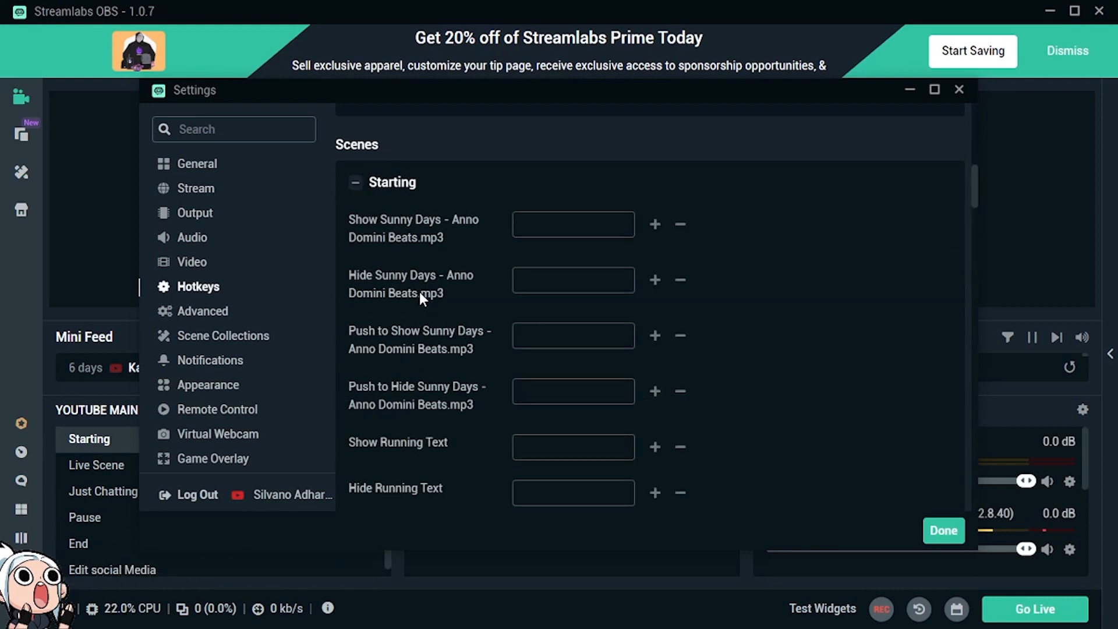
scroll(422, 295, down, 13)
scroll(421, 291, up, 12)
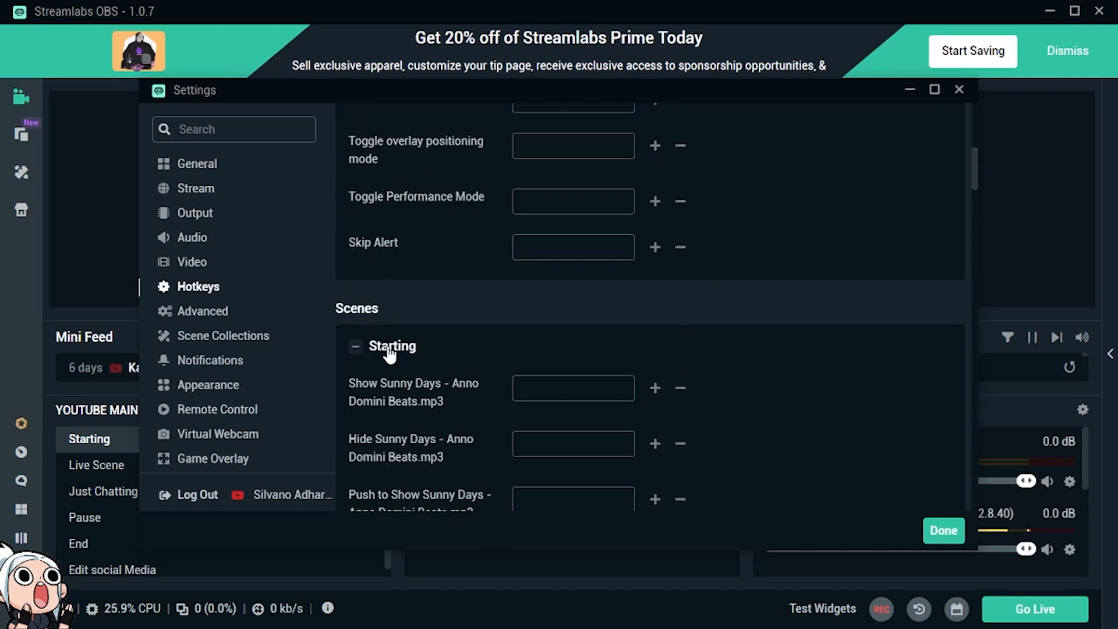
scroll(433, 354, down, 7)
scroll(434, 361, down, 12)
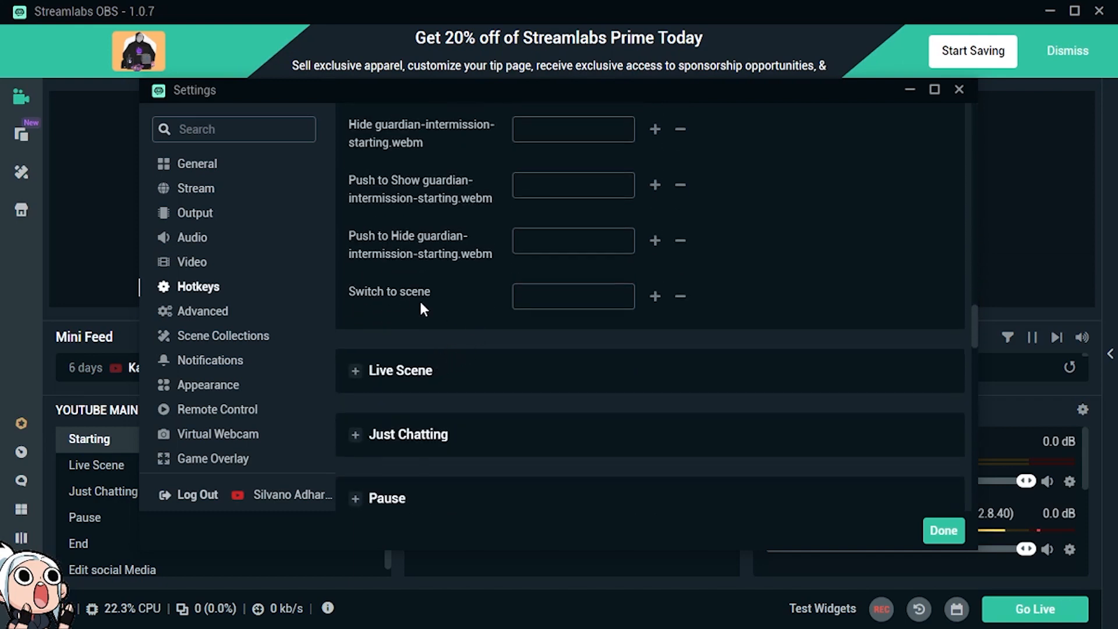
click(538, 296)
key(alt+1)
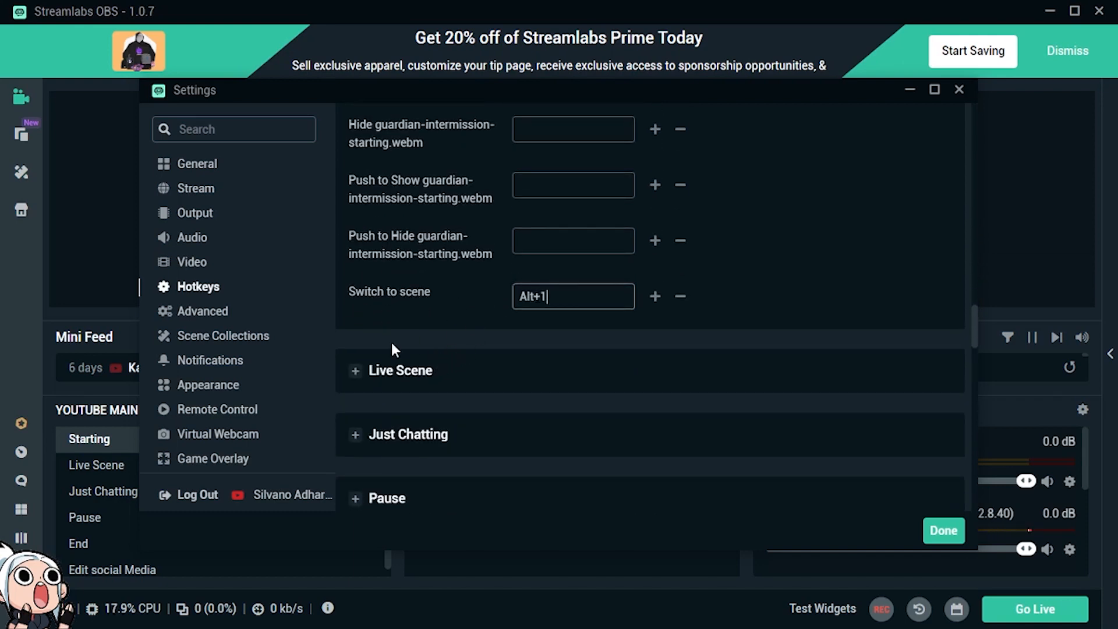
Expand the Live Scene hotkeys and assign Alt+2 to its Switch to scene action.
click(358, 376)
scroll(569, 375, down, 15)
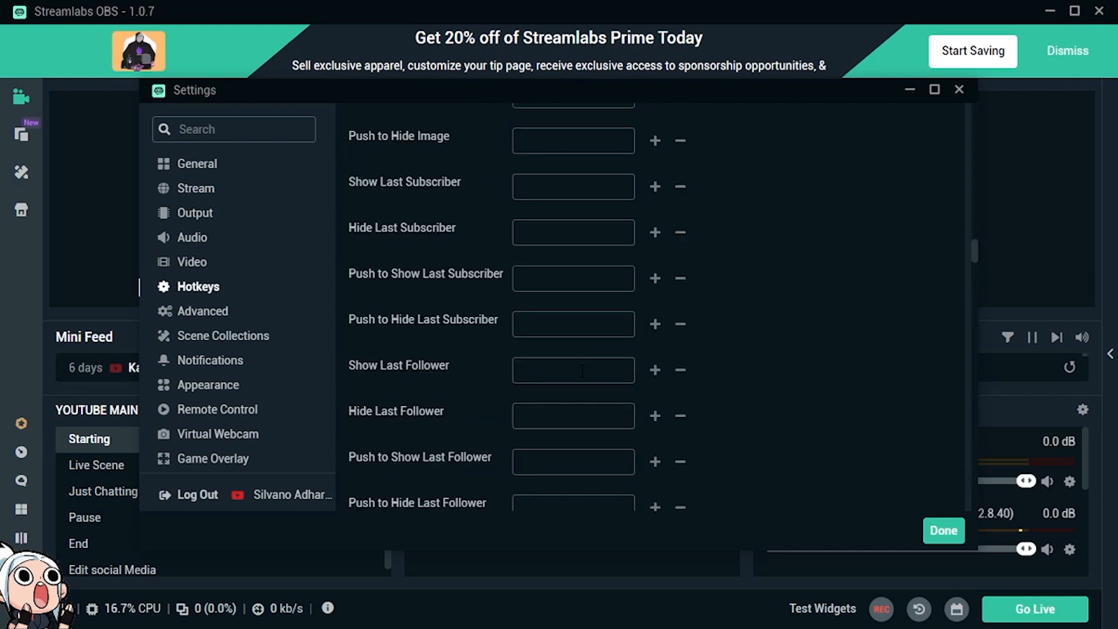
scroll(585, 371, down, 20)
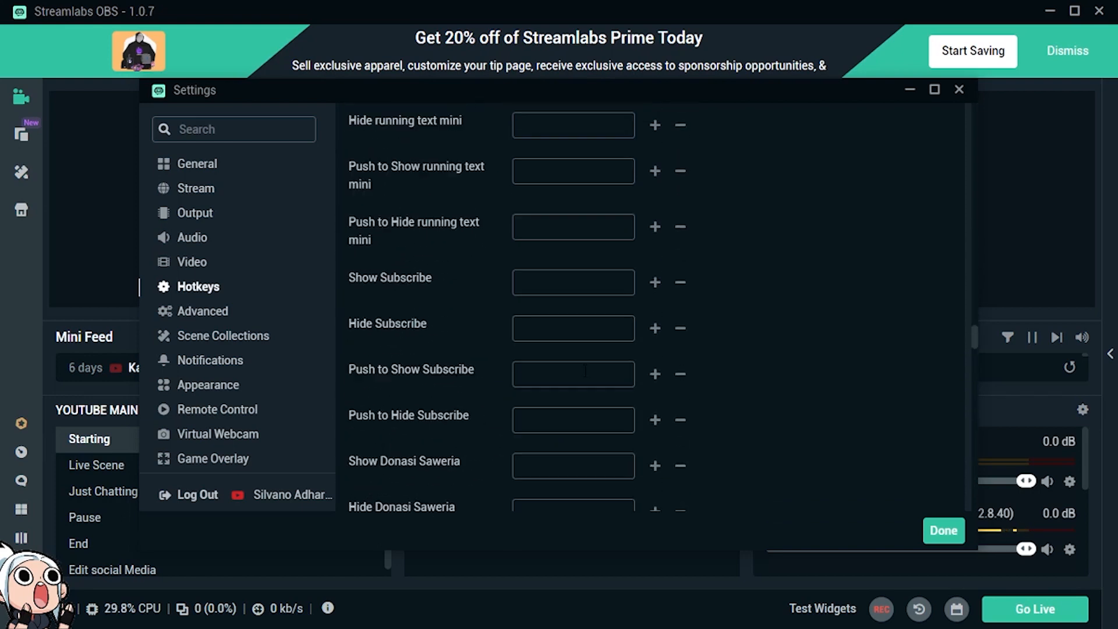
scroll(586, 370, down, 10)
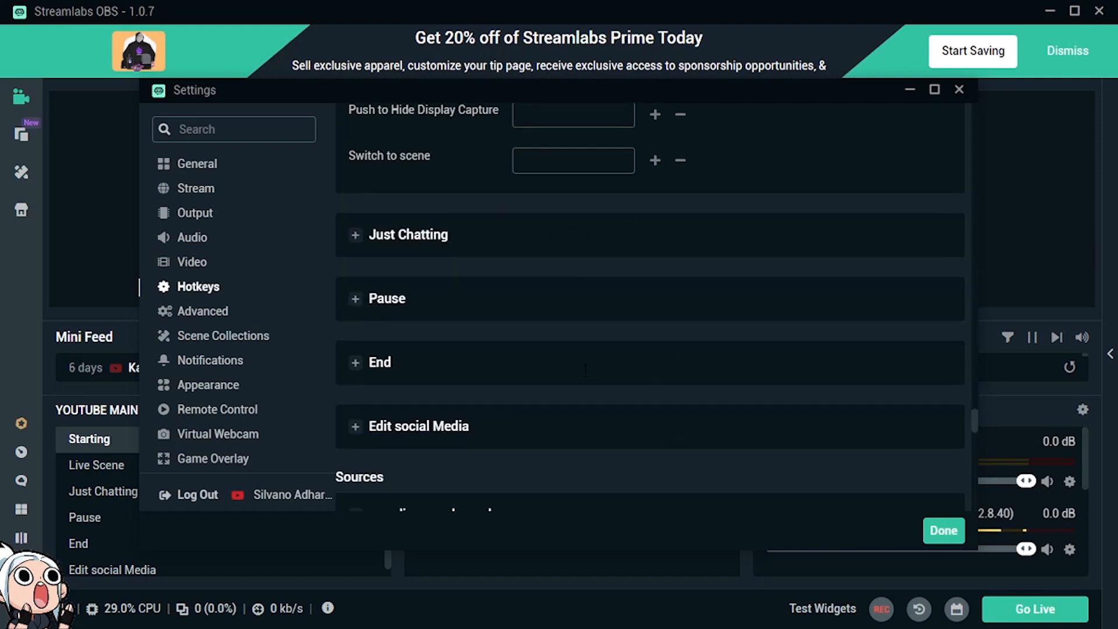
click(580, 165)
Expand the Just Chatting scene's hotkeys, assign Alt+3 to its Switch to scene action, and close the settings.
click(357, 235)
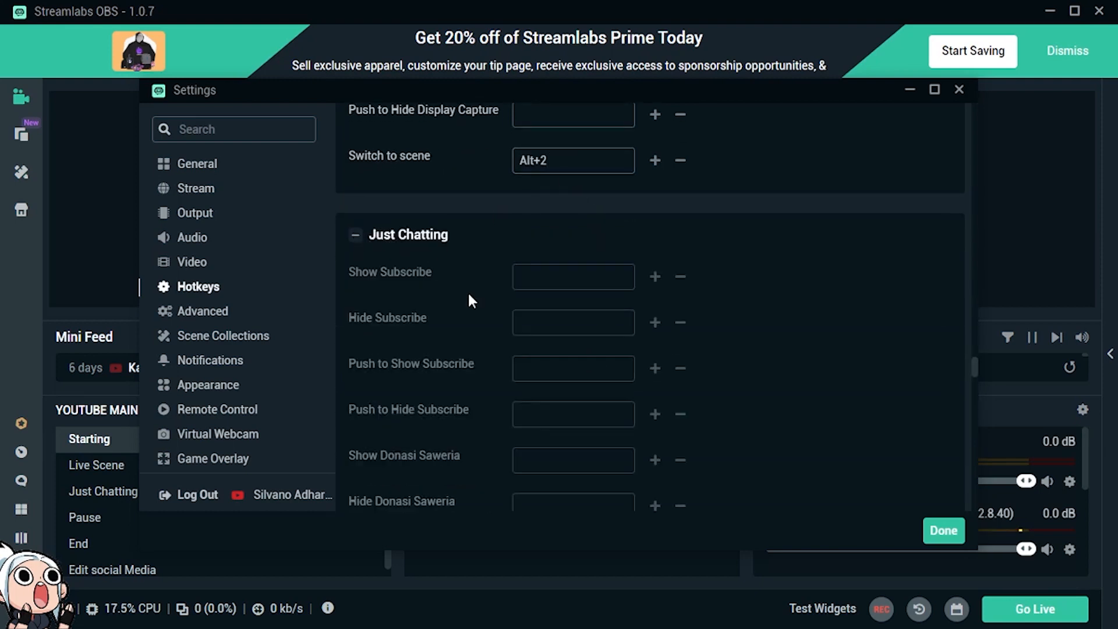
scroll(679, 348, down, 10)
scroll(680, 348, down, 20)
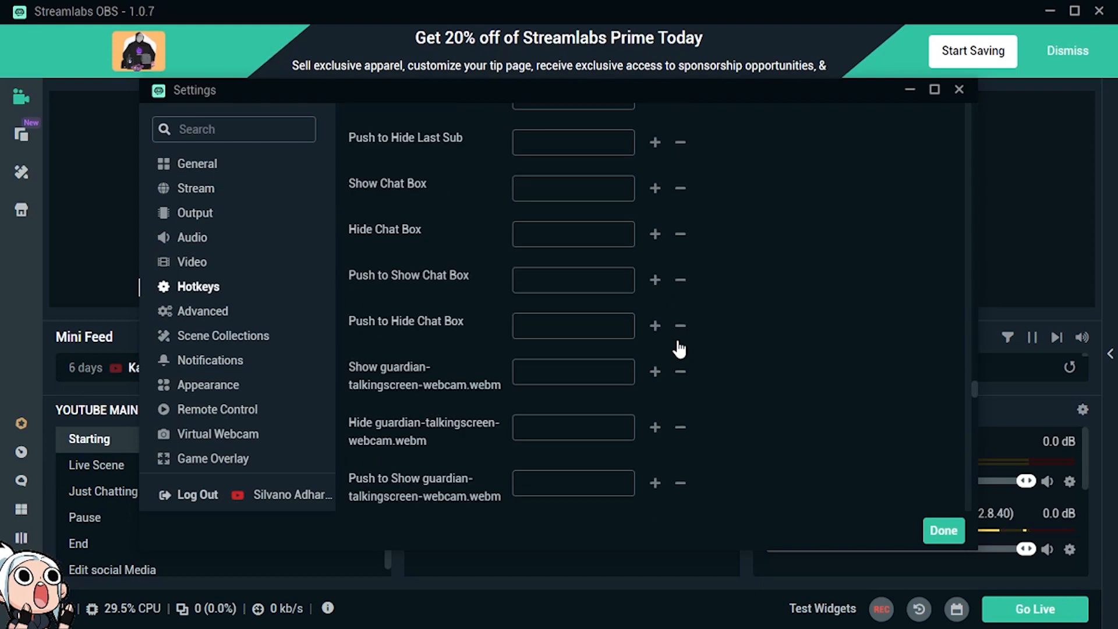
scroll(682, 342, down, 15)
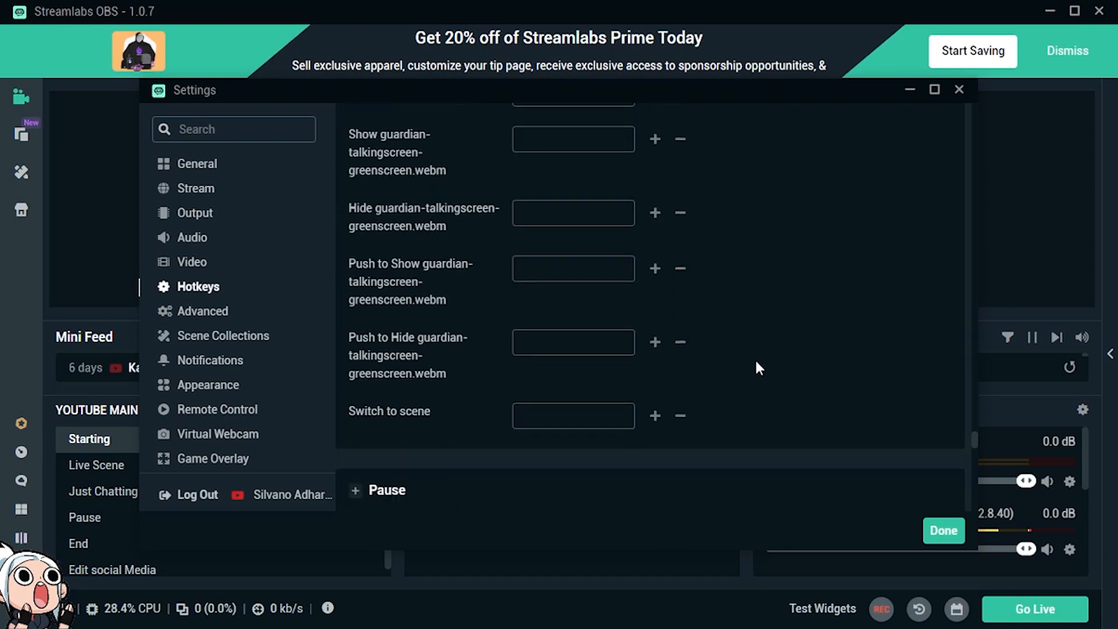
scroll(700, 351, up, 5)
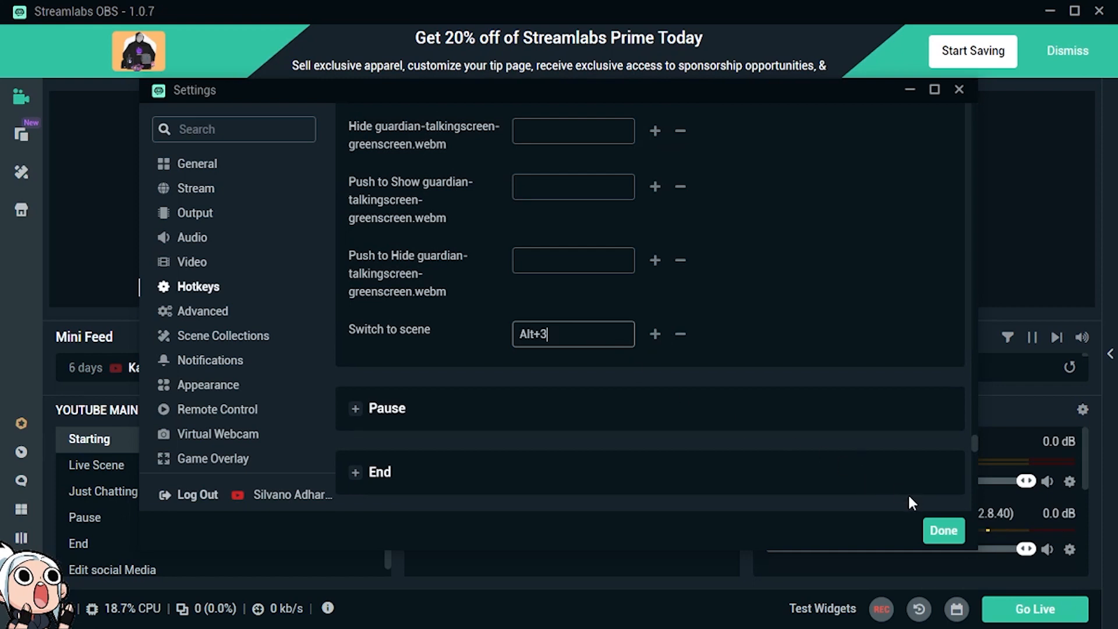
click(940, 531)
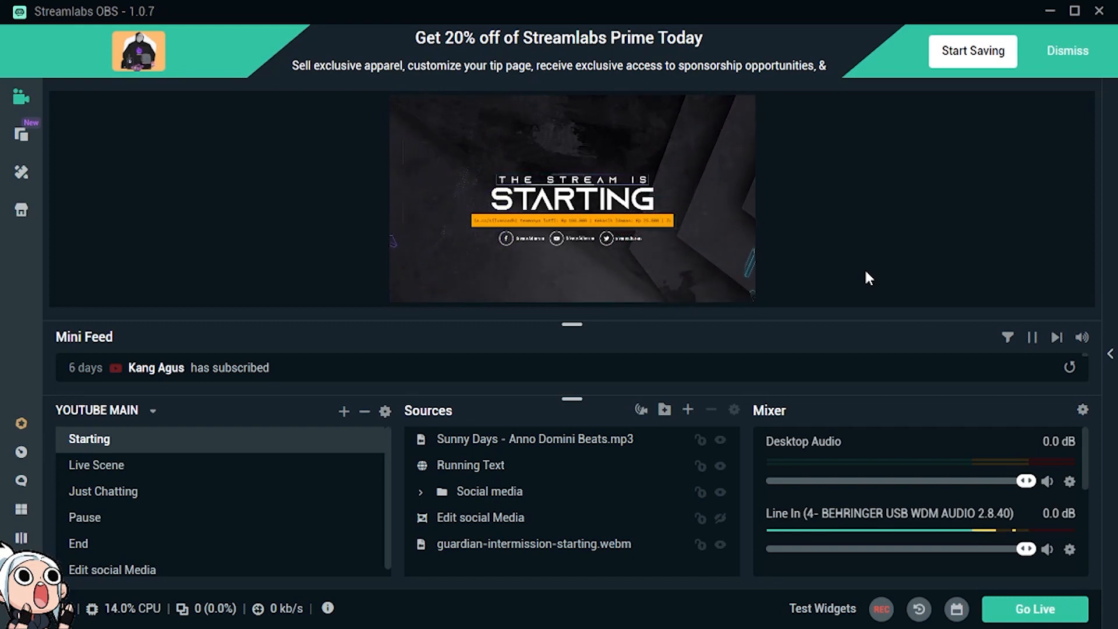
Test the scene hotkeys by switching between Live Scene, Just Chatting and Starting, ending on Starting.
key(F2)
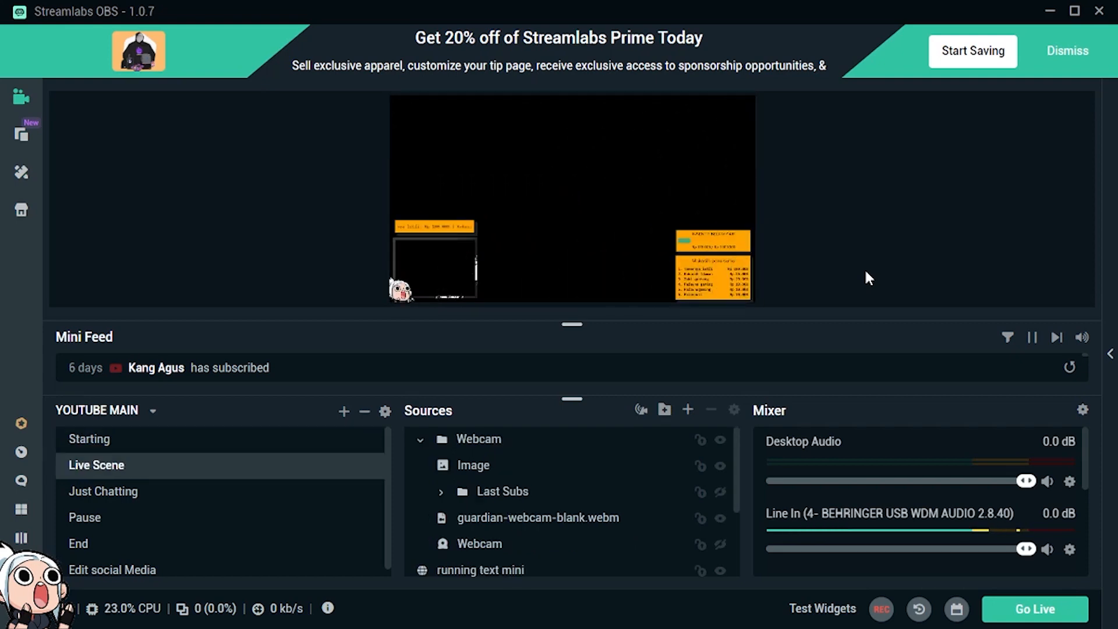
key(F3)
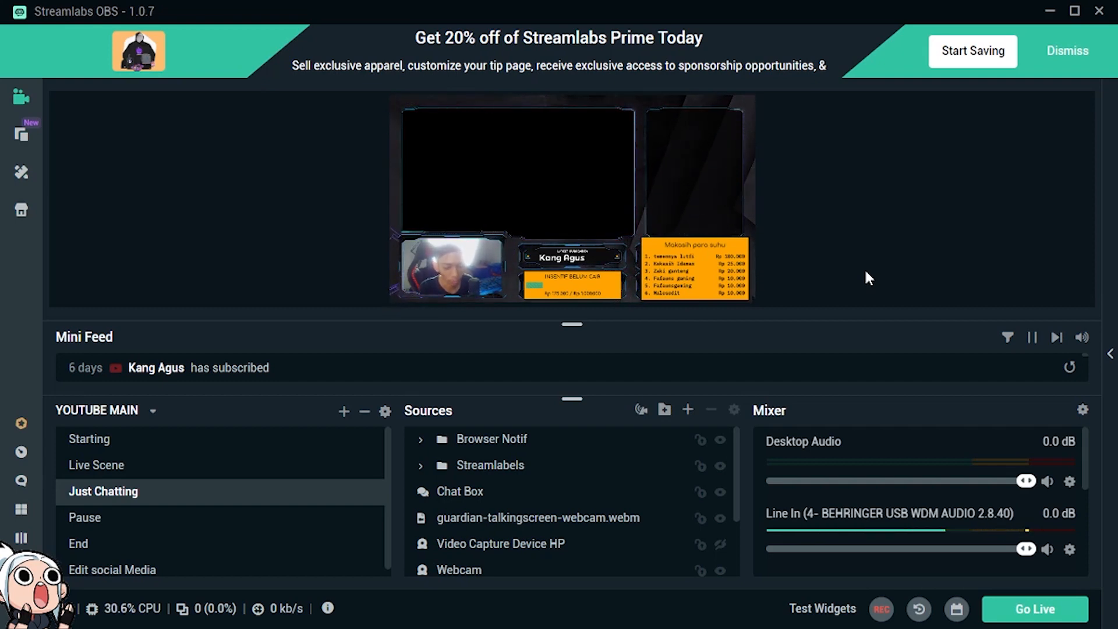
key(F2)
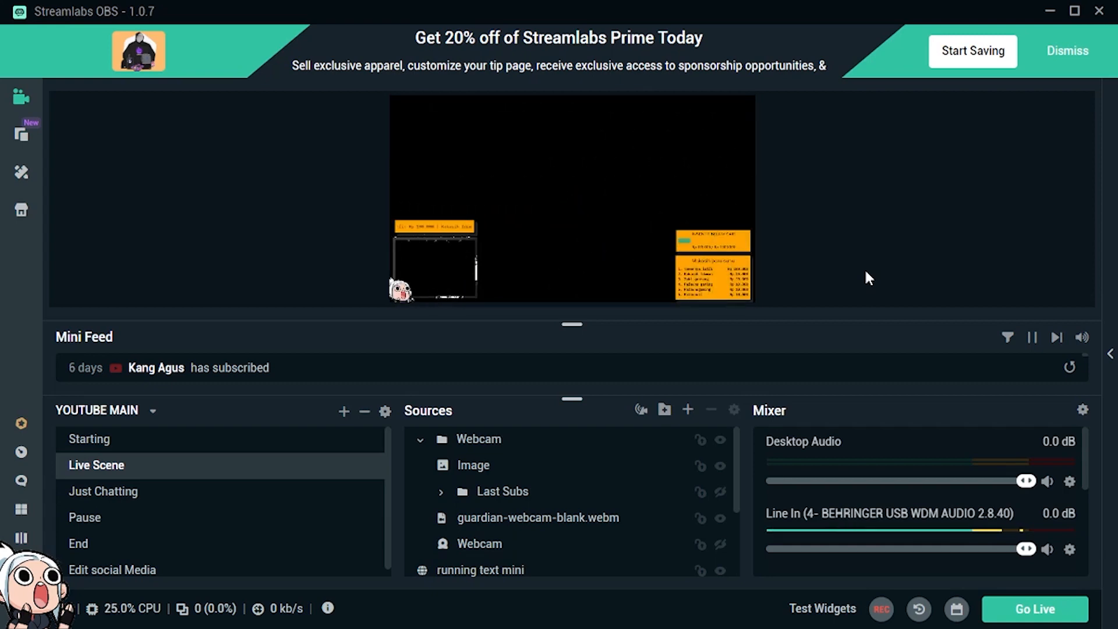
key(F1)
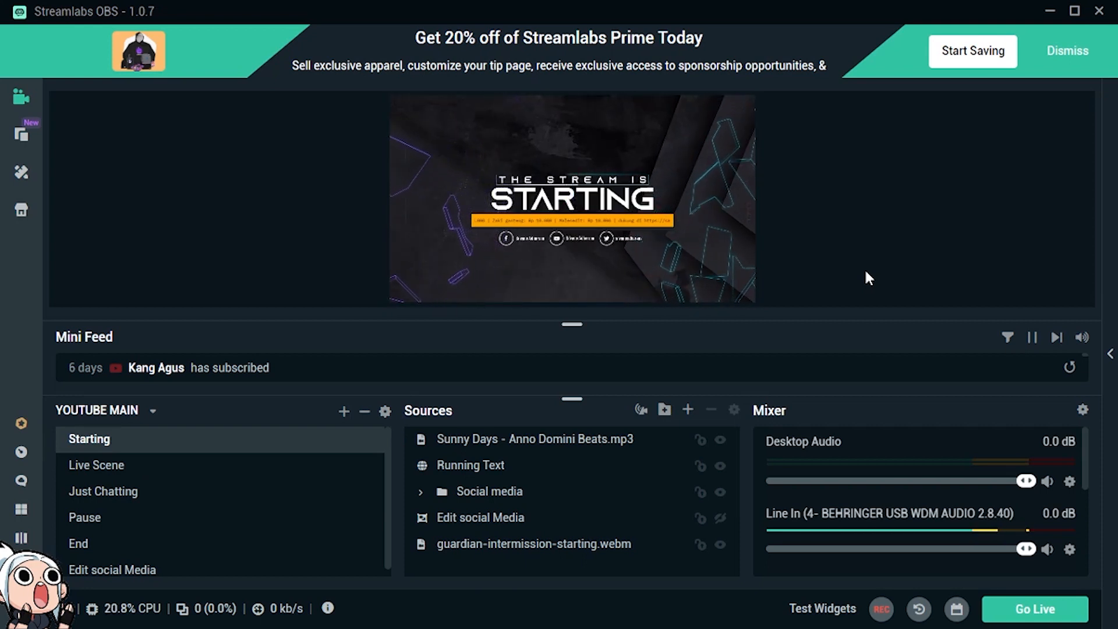
key(F2)
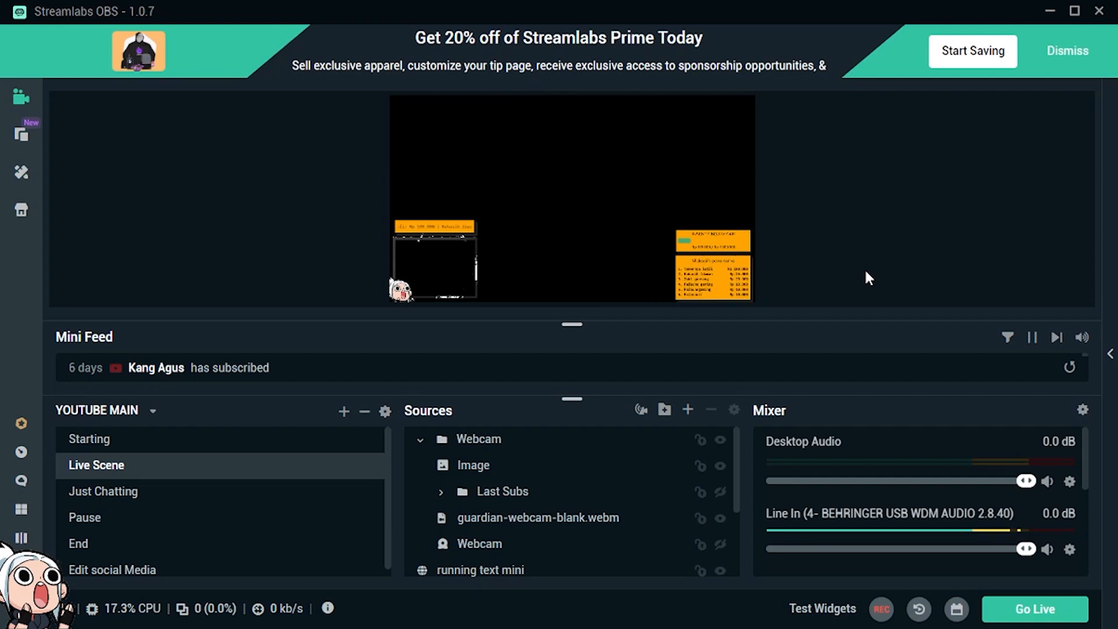
key(F1)
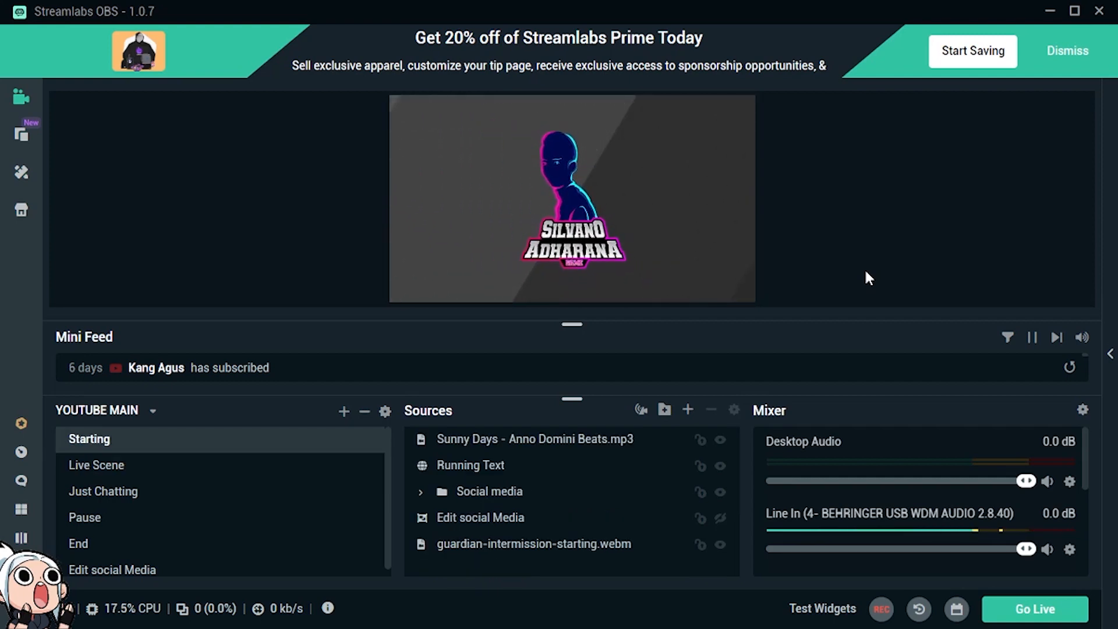